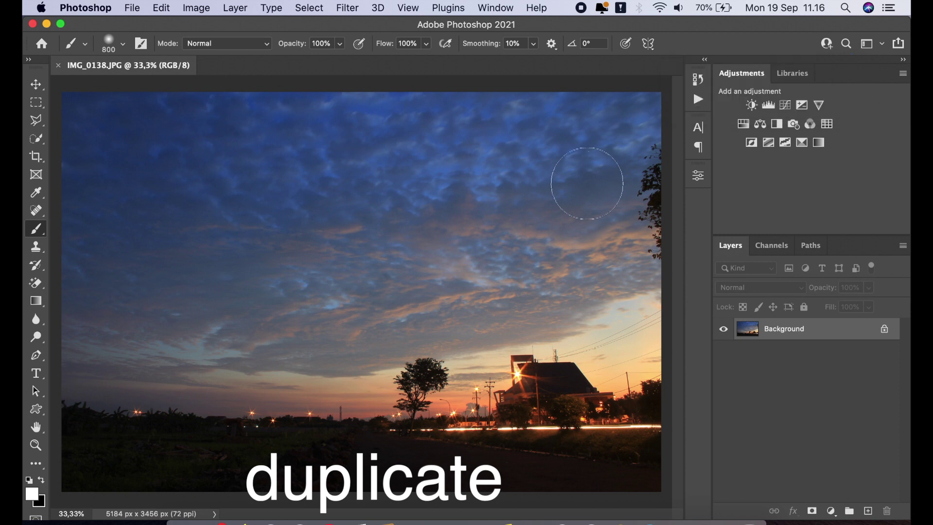
Duplicate the Background layer and apply a Good-quality Zoom Radial Blur of 35, with its centre moved toward the image's lower right
{"action": "left_click_drag", "start_coordinate": [823, 335], "coordinate": [868, 510]}
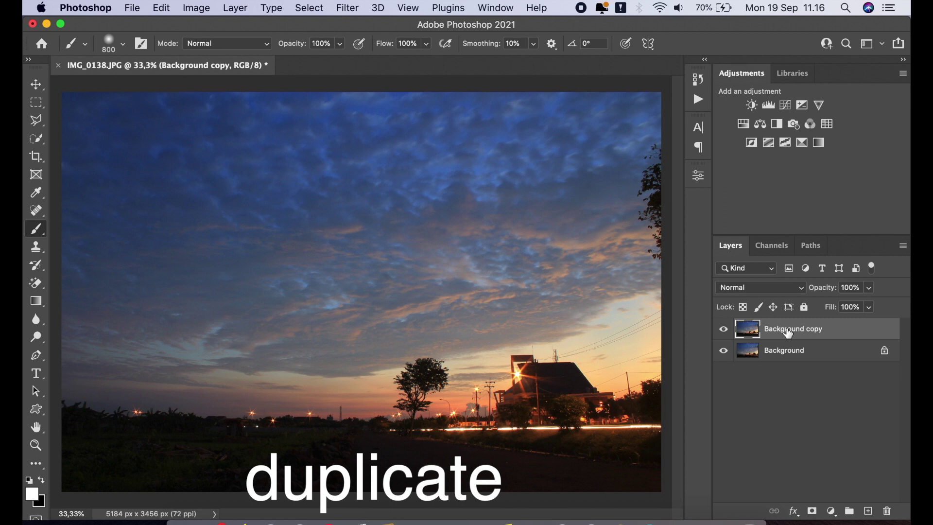
{"action": "left_click", "coordinate": [348, 8]}
{"action": "mouse_move", "coordinate": [464, 199]}
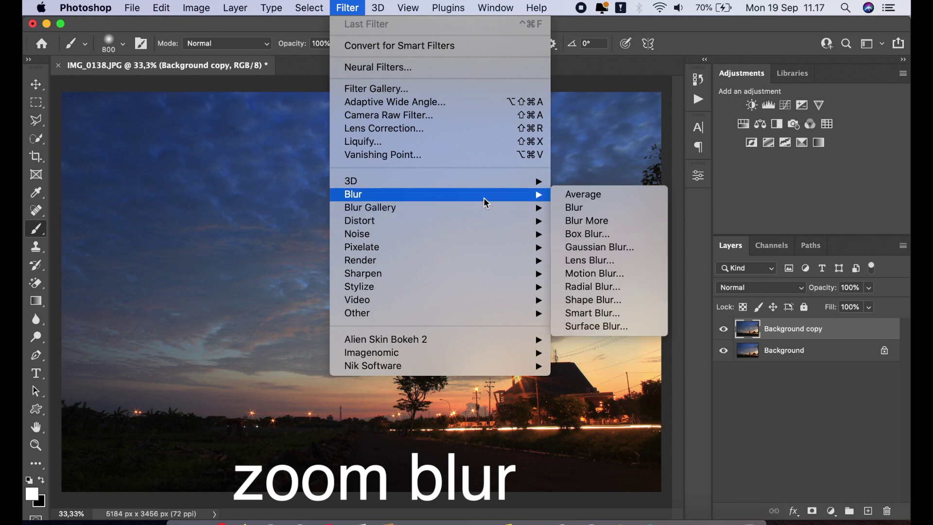
{"action": "left_click", "coordinate": [614, 288]}
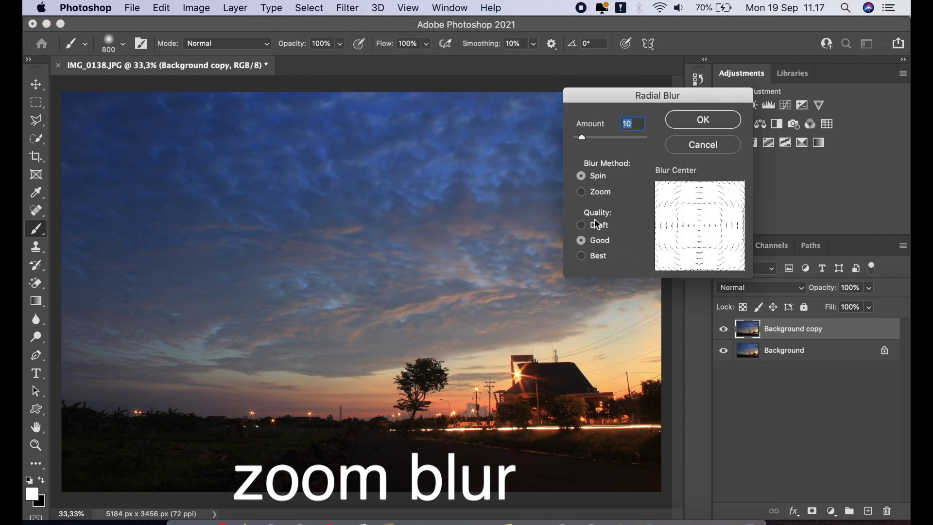
{"action": "left_click", "coordinate": [587, 194]}
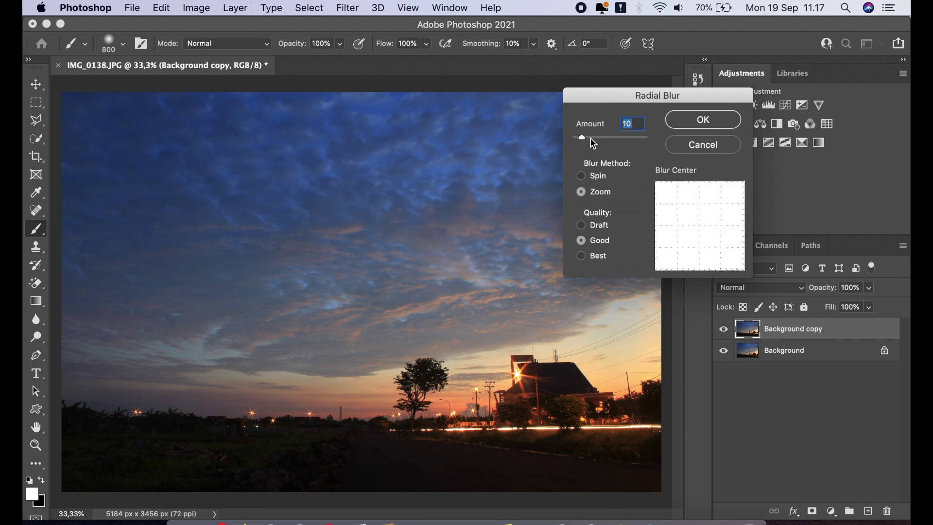
{"action": "left_click_drag", "start_coordinate": [598, 140], "coordinate": [598, 141]}
{"action": "left_click_drag", "start_coordinate": [698, 226], "coordinate": [738, 248]}
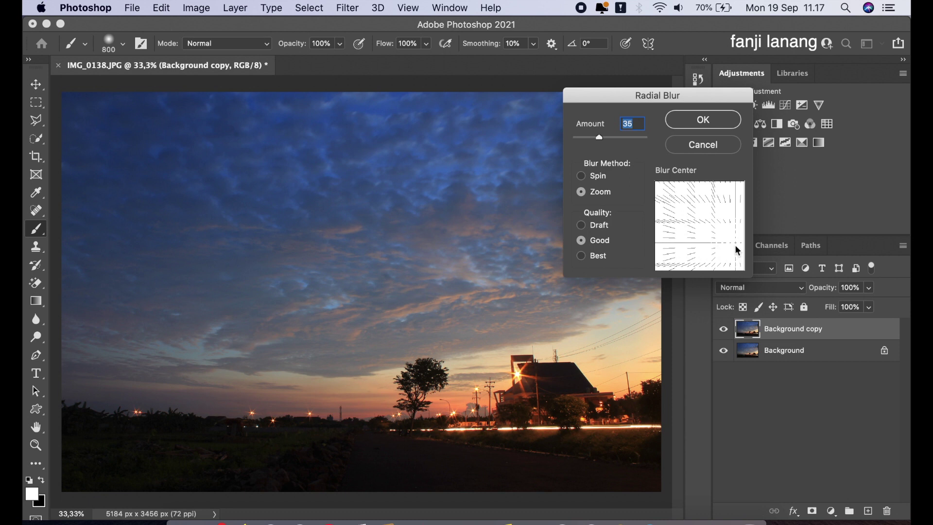
{"action": "left_click", "coordinate": [707, 120]}
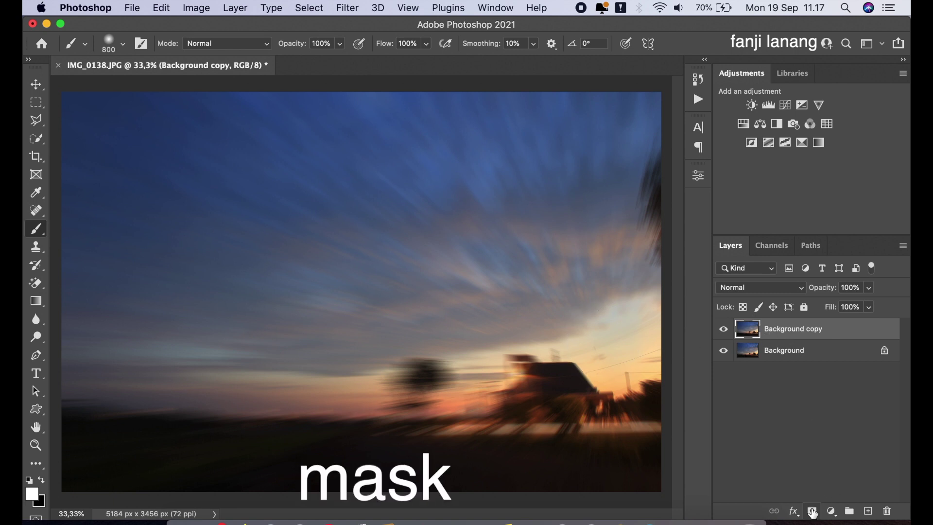
Add a layer mask to the blurred Background copy layer and invert the mask to black
{"action": "left_click", "coordinate": [812, 511]}
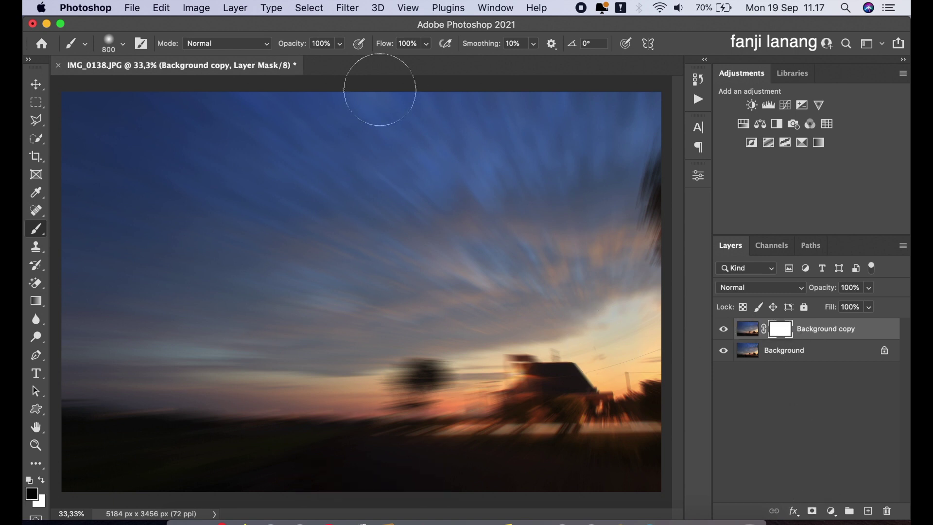
{"action": "left_click", "coordinate": [196, 7]}
{"action": "mouse_move", "coordinate": [295, 55]}
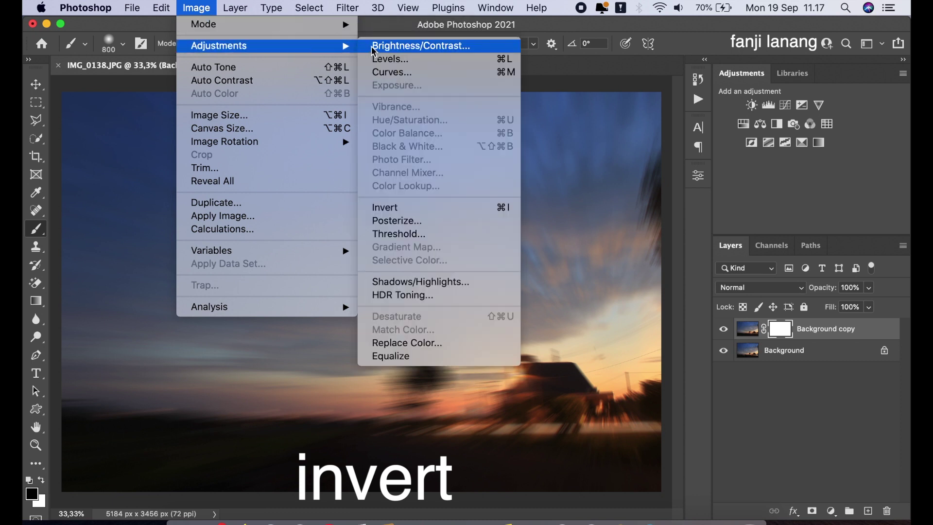
{"action": "left_click", "coordinate": [412, 212]}
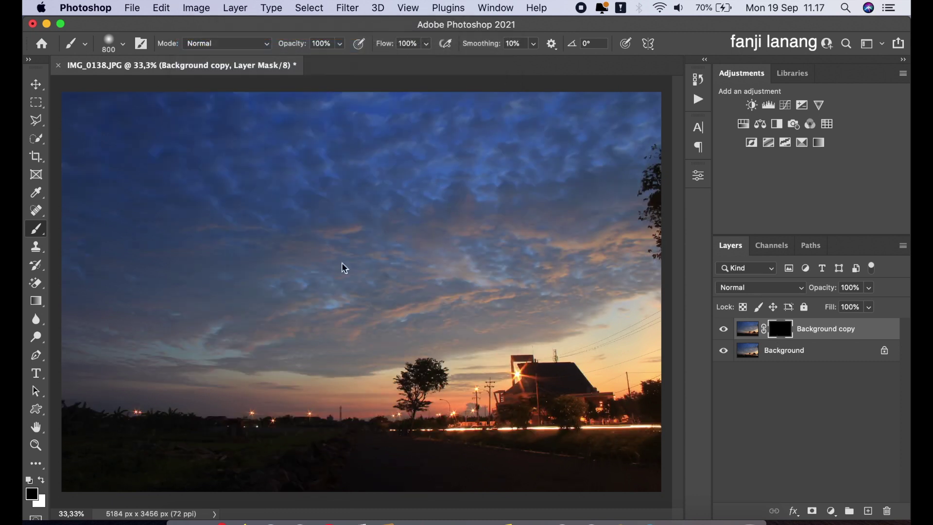
Paint white on the layer mask with the 800 px brush to reveal the blur across the upper, right and lower-left sky
{"action": "right_click", "coordinate": [41, 230]}
{"action": "left_click", "coordinate": [57, 229]}
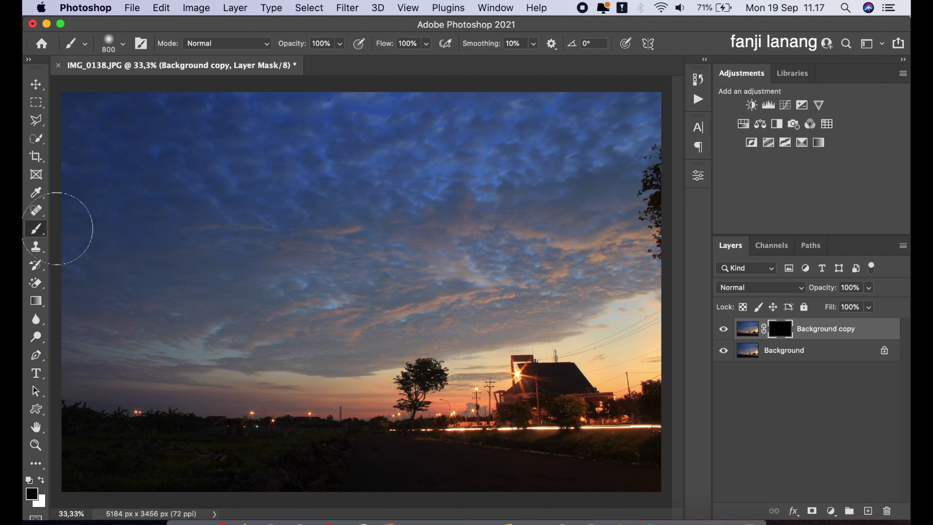
{"action": "left_click", "coordinate": [42, 480]}
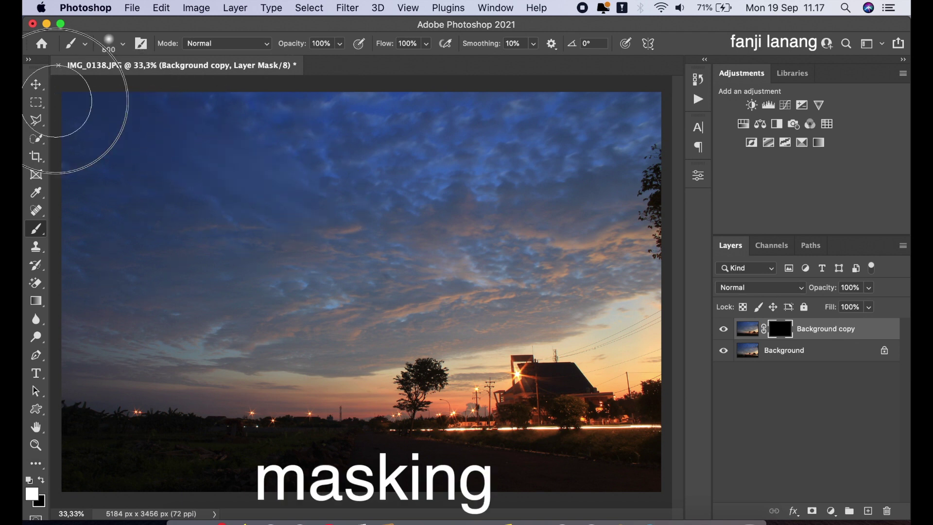
{"action": "mouse_move", "coordinate": [208, 218]}
{"action": "left_mouse_down"}
{"action": "mouse_move", "coordinate": [337, 254]}
{"action": "mouse_move", "coordinate": [425, 236]}
{"action": "mouse_move", "coordinate": [544, 272]}
{"action": "mouse_move", "coordinate": [379, 243]}
{"action": "mouse_move", "coordinate": [371, 208]}
{"action": "mouse_move", "coordinate": [400, 166]}
{"action": "left_mouse_up"}
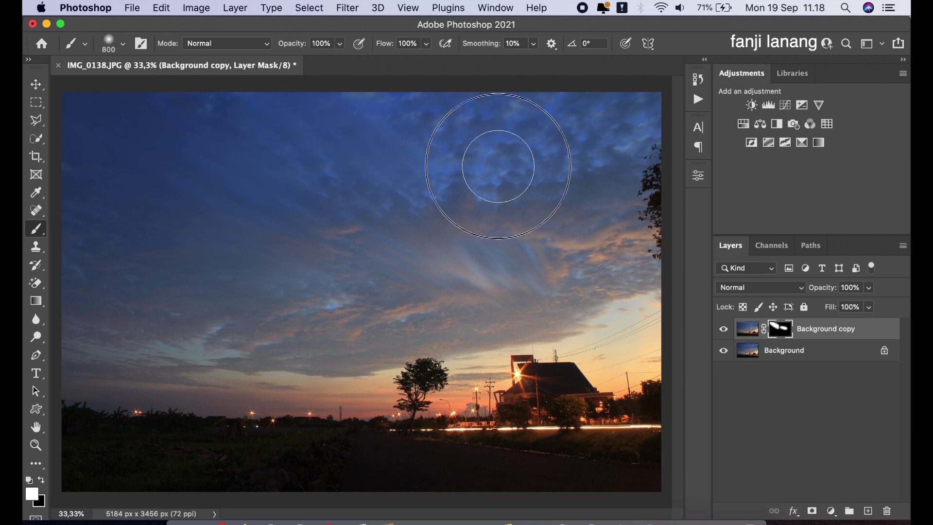
{"action": "mouse_move", "coordinate": [524, 178]}
{"action": "left_mouse_down"}
{"action": "mouse_move", "coordinate": [545, 129]}
{"action": "mouse_move", "coordinate": [604, 109]}
{"action": "mouse_move", "coordinate": [598, 150]}
{"action": "left_mouse_up"}
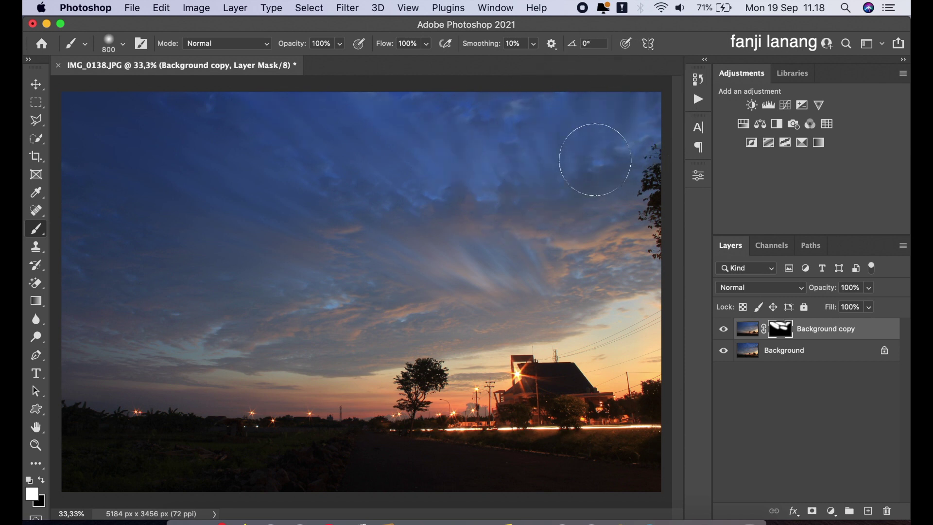
{"action": "mouse_move", "coordinate": [609, 258]}
{"action": "left_mouse_down"}
{"action": "mouse_move", "coordinate": [622, 281]}
{"action": "mouse_move", "coordinate": [562, 194]}
{"action": "mouse_move", "coordinate": [563, 211]}
{"action": "left_mouse_up"}
{"action": "mouse_move", "coordinate": [312, 333]}
{"action": "left_mouse_down"}
{"action": "mouse_move", "coordinate": [220, 332]}
{"action": "mouse_move", "coordinate": [77, 334]}
{"action": "left_mouse_up"}
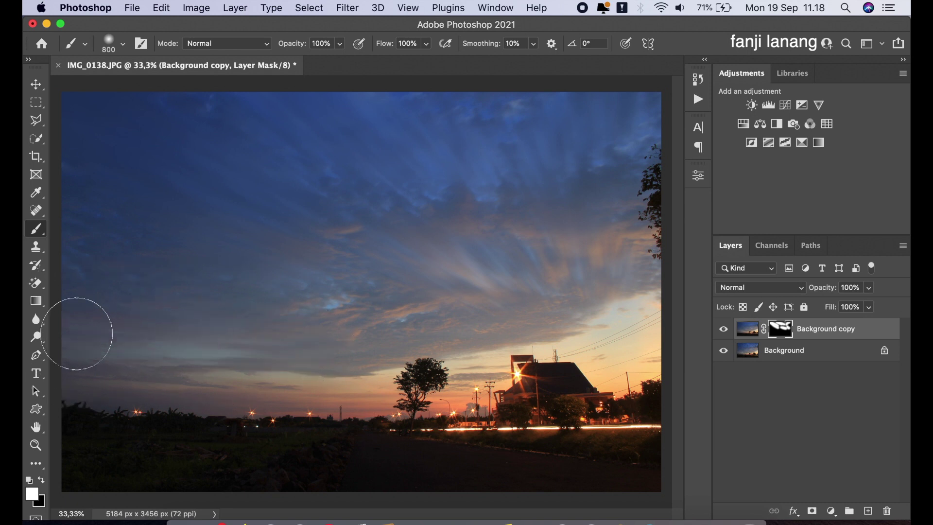
{"action": "left_click", "coordinate": [209, 359]}
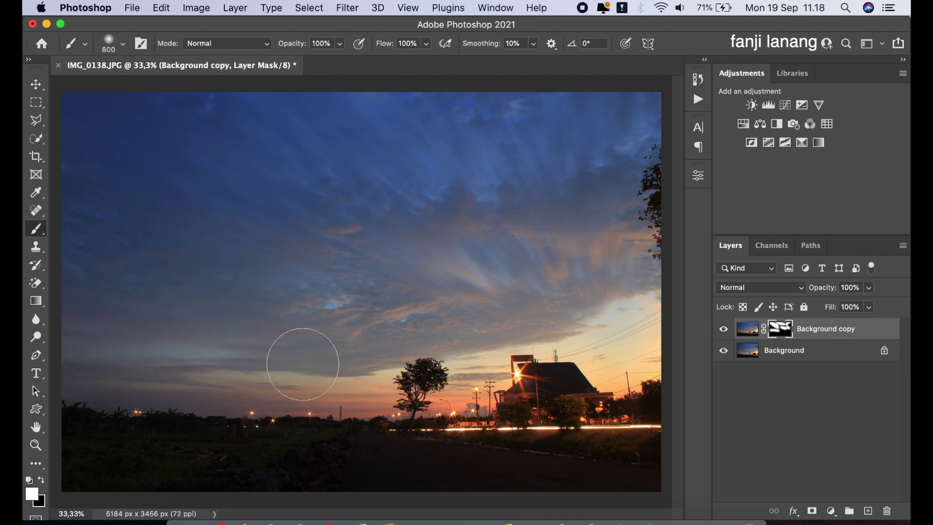
Reduce the brush to 500 px, fill in the mask's remaining sky gaps with white, and compare with the blurred layer hidden and shown
{"action": "key", "text": "bracketleft"}
{"action": "key", "text": "bracketleft"}
{"action": "key", "text": "bracketleft"}
{"action": "mouse_move", "coordinate": [295, 342]}
{"action": "left_mouse_down"}
{"action": "mouse_move", "coordinate": [418, 325]}
{"action": "mouse_move", "coordinate": [304, 289]}
{"action": "mouse_move", "coordinate": [346, 291]}
{"action": "mouse_move", "coordinate": [444, 327]}
{"action": "mouse_move", "coordinate": [470, 349]}
{"action": "mouse_move", "coordinate": [476, 330]}
{"action": "mouse_move", "coordinate": [569, 316]}
{"action": "left_mouse_up"}
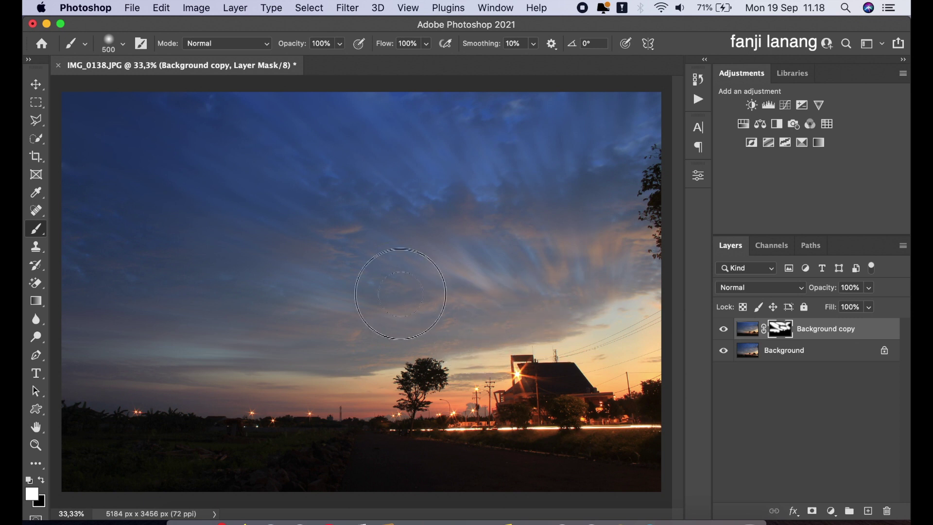
{"action": "left_click", "coordinate": [356, 355]}
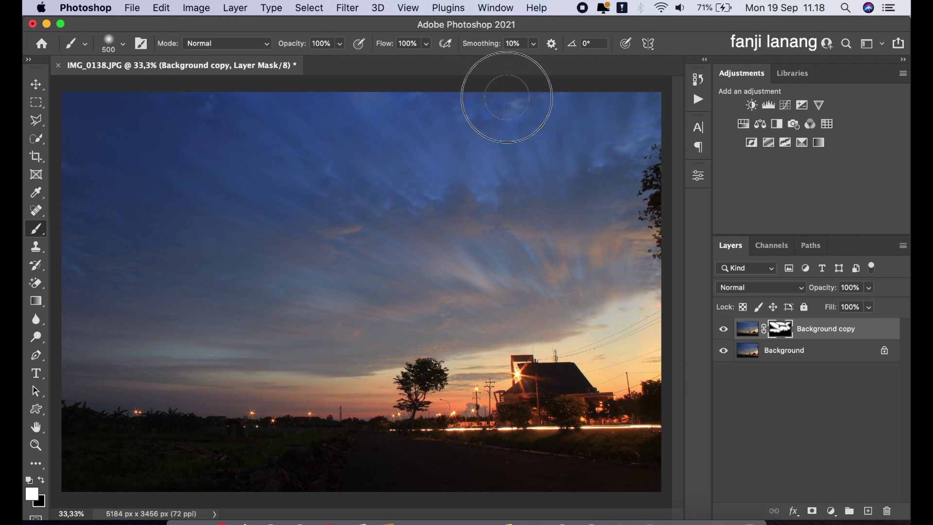
{"action": "left_click", "coordinate": [204, 93]}
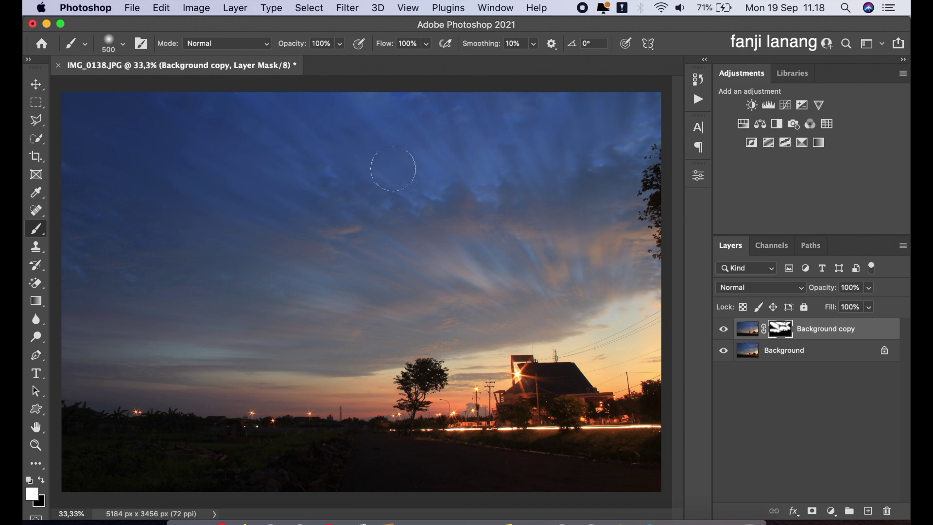
{"action": "left_click", "coordinate": [490, 217]}
{"action": "left_click", "coordinate": [333, 192]}
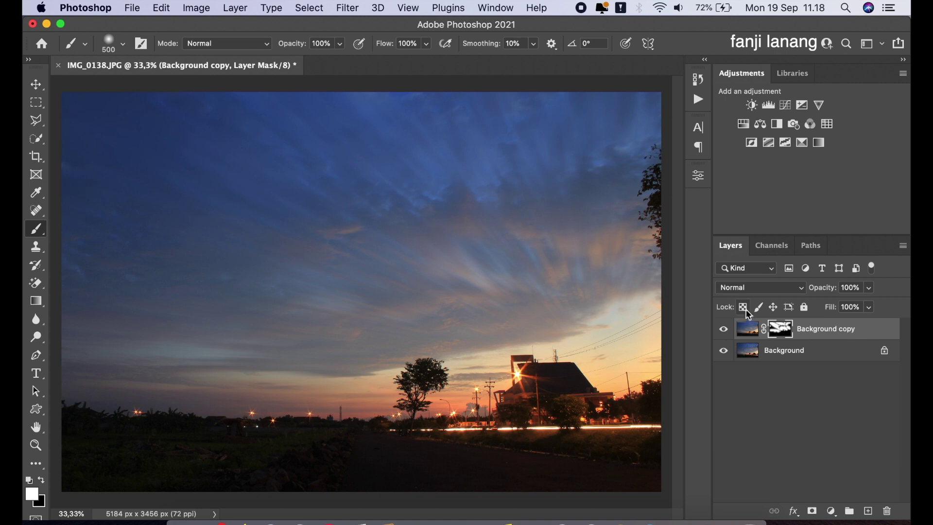
{"action": "left_click", "coordinate": [726, 330]}
{"action": "left_click", "coordinate": [726, 331]}
Add a blank layer on top and fill it with the merged image using Apply Image with Normal blending at 100% opacity
{"action": "left_click", "coordinate": [867, 510]}
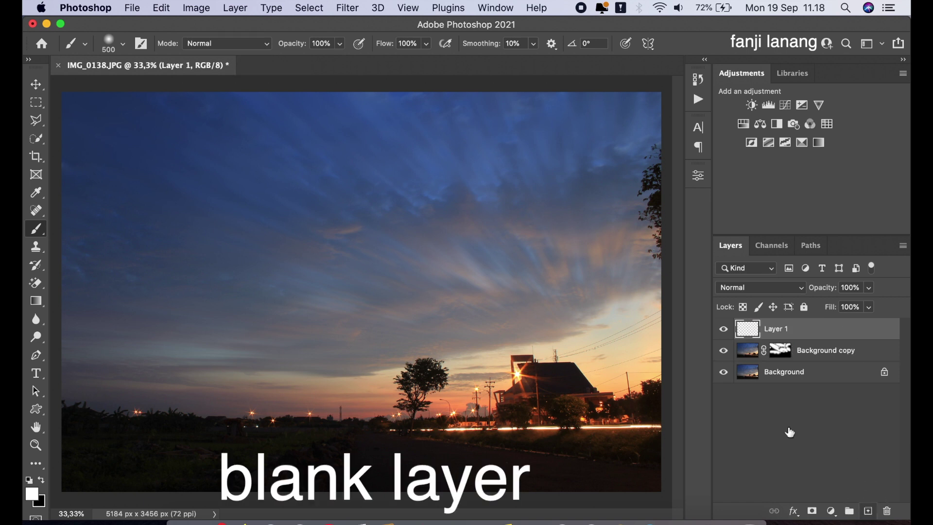
{"action": "left_click", "coordinate": [167, 10]}
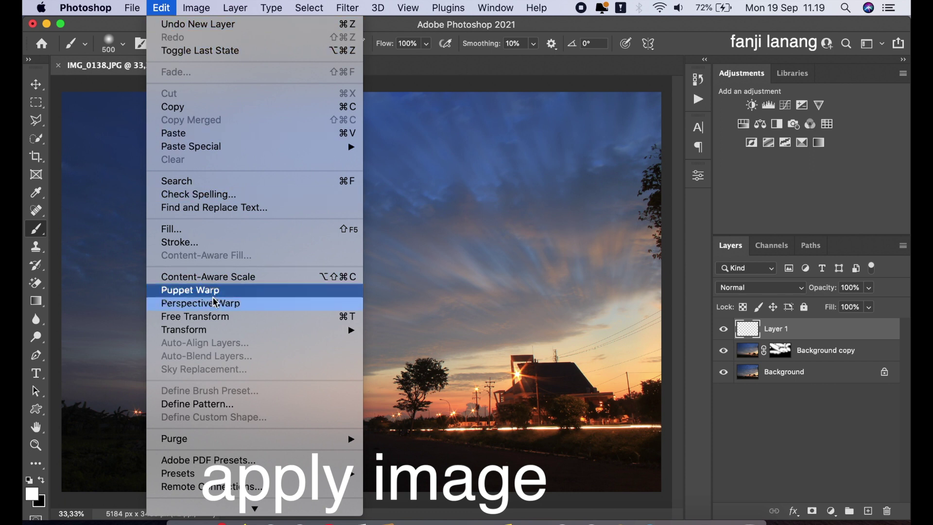
{"action": "mouse_move", "coordinate": [181, 6]}
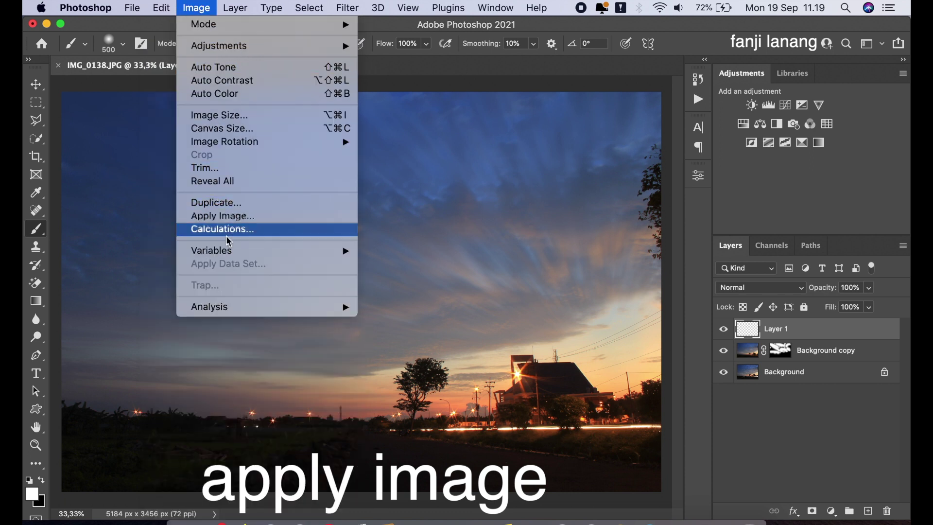
{"action": "left_click", "coordinate": [225, 214]}
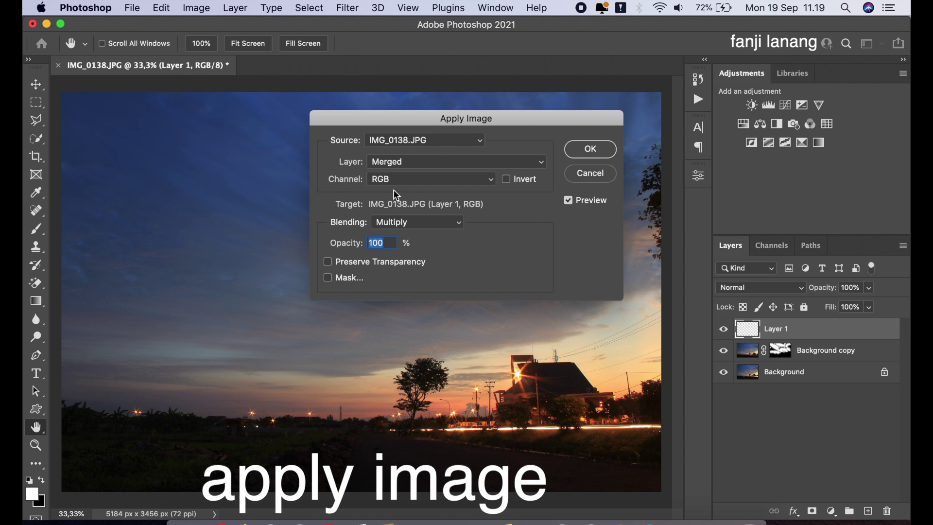
{"action": "left_click", "coordinate": [425, 222]}
{"action": "left_click", "coordinate": [427, 191]}
{"action": "left_click", "coordinate": [589, 148]}
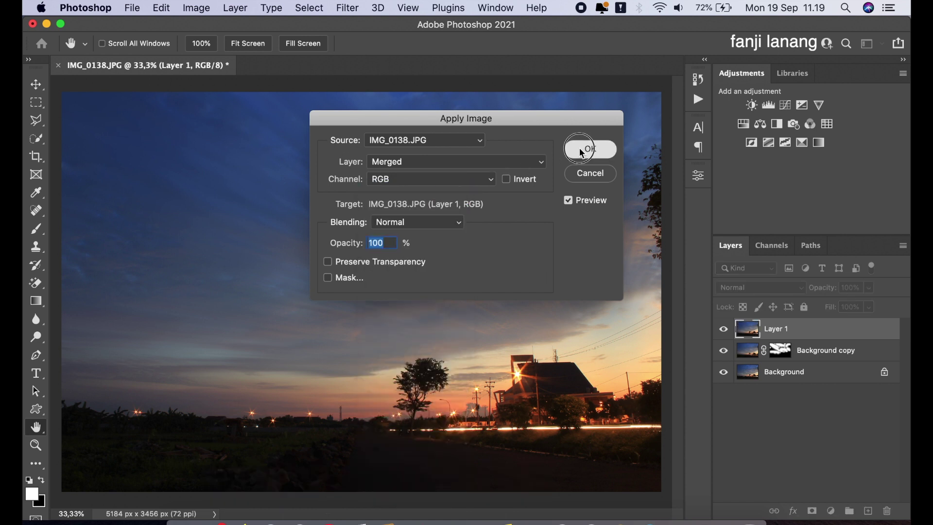
{"action": "key", "text": "b"}
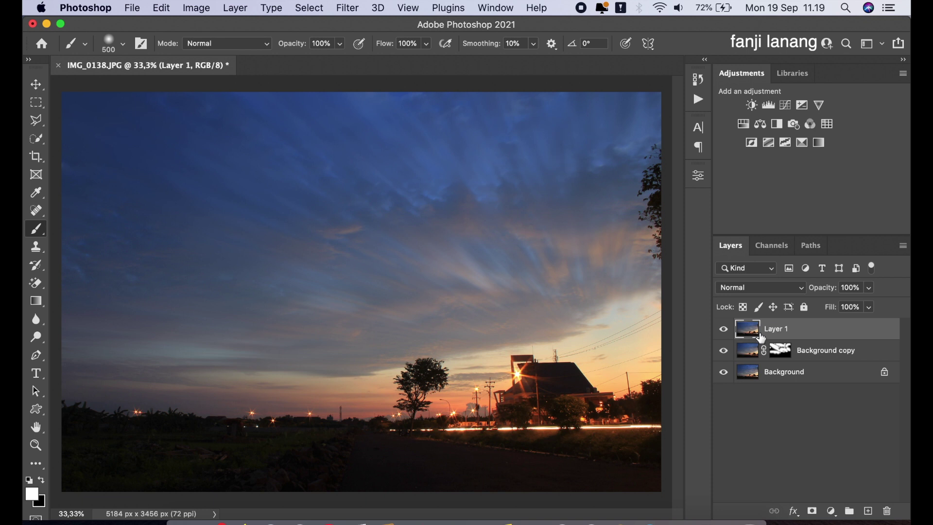
Open the Camera Raw Filter on Layer 1 and set Shadows to +100, Highlights to -100 and Contrast to +20
{"action": "left_click", "coordinate": [348, 11]}
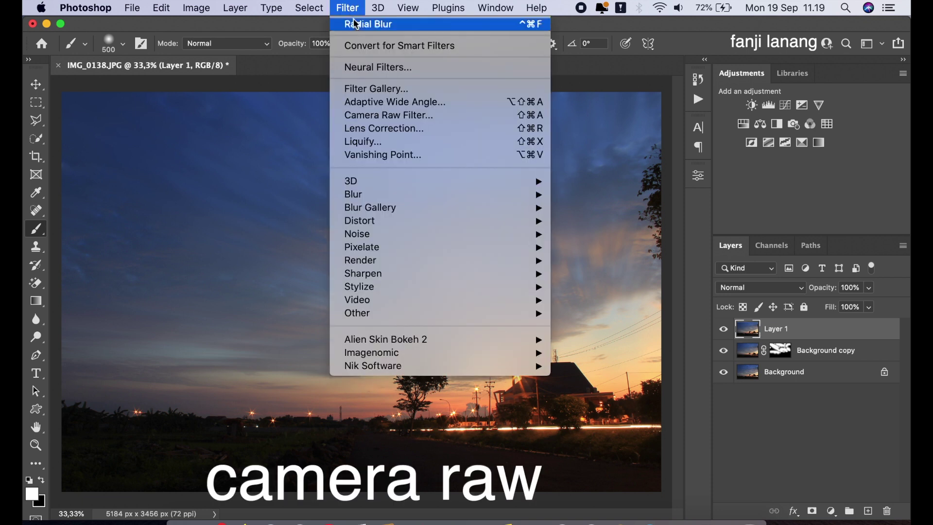
{"action": "left_click", "coordinate": [384, 114]}
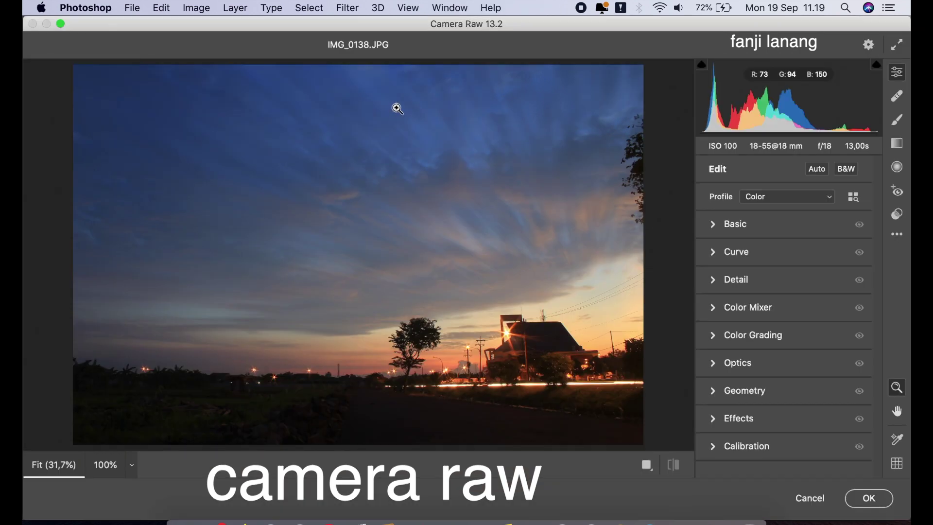
{"action": "left_click", "coordinate": [716, 223]}
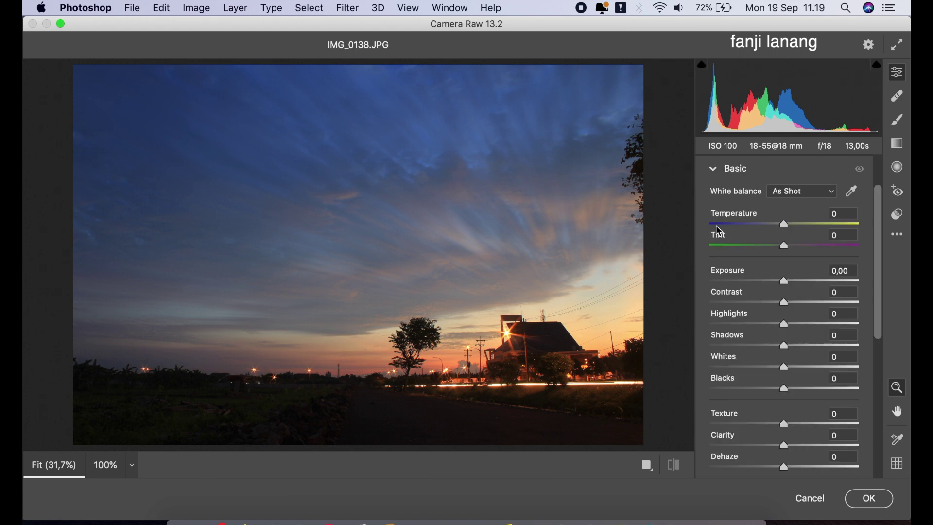
{"action": "left_click_drag", "start_coordinate": [784, 349], "coordinate": [904, 356]}
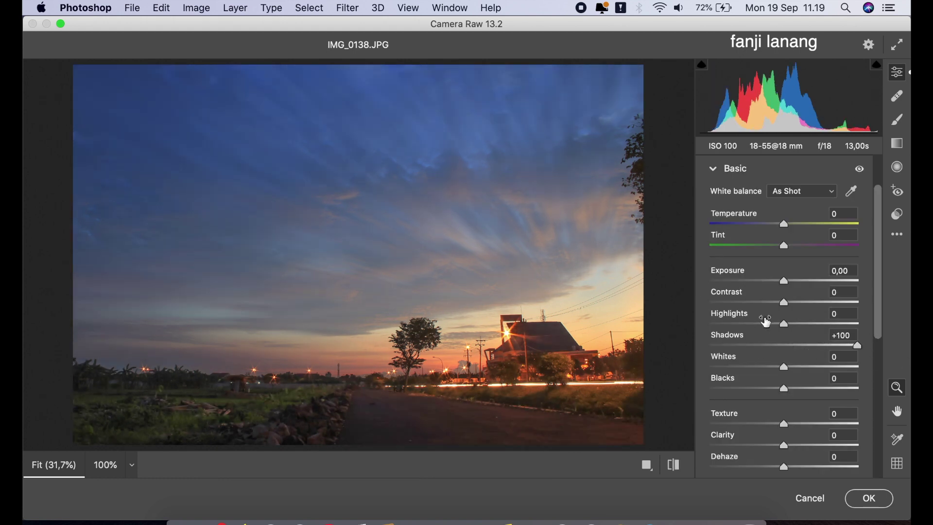
{"action": "left_click_drag", "start_coordinate": [760, 324], "coordinate": [662, 337]}
{"action": "left_click_drag", "start_coordinate": [784, 302], "coordinate": [800, 307]}
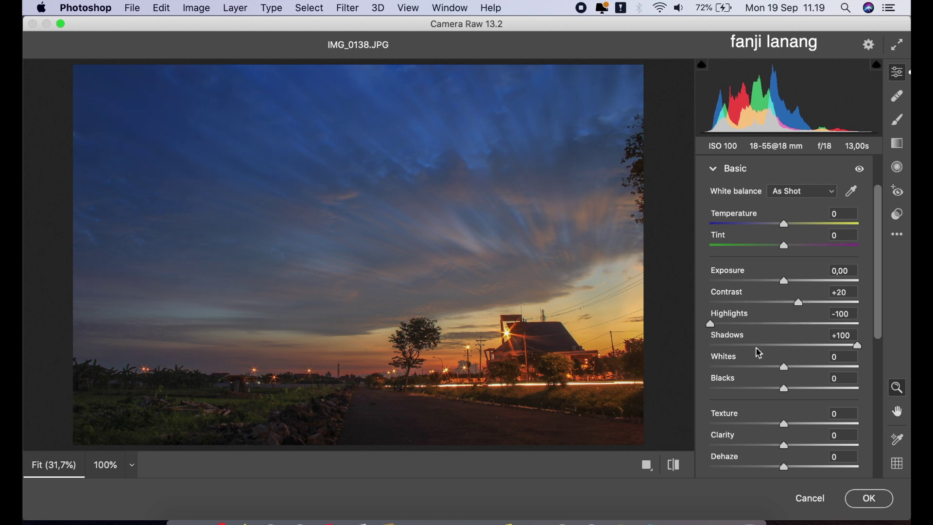
Set Whites to +58 and Blacks to -20 in the Camera Raw basic adjustments
{"action": "left_click_drag", "start_coordinate": [771, 371], "coordinate": [829, 389]}
{"action": "left_click", "coordinate": [770, 390]}
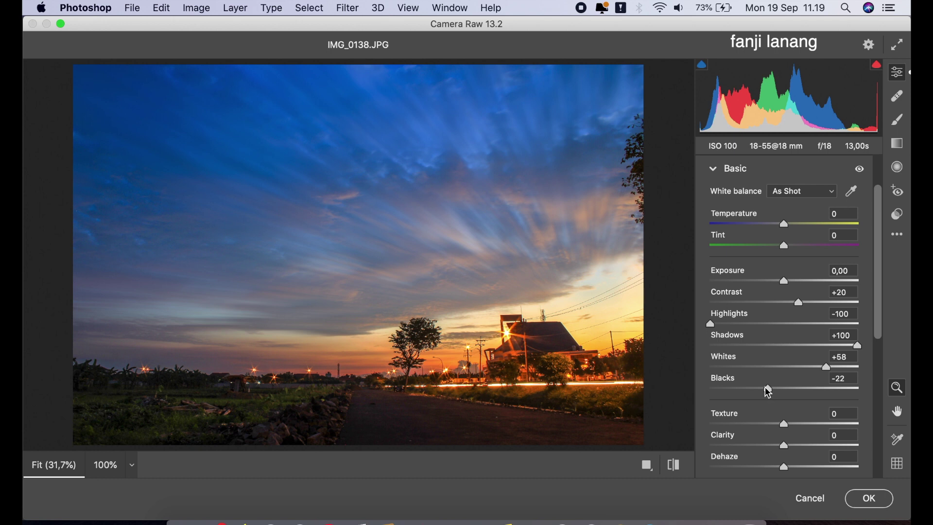
{"action": "left_click_drag", "start_coordinate": [766, 386], "coordinate": [768, 389]}
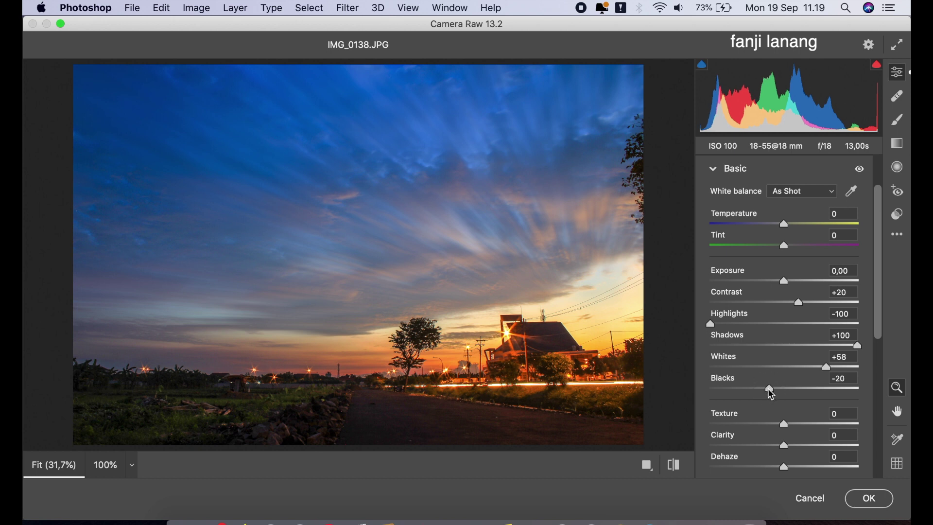
Set Texture to +10, Whites to +71 and Temperature to +5, and collapse the Basic adjustments
{"action": "left_click", "coordinate": [791, 426]}
{"action": "left_click_drag", "start_coordinate": [793, 431], "coordinate": [793, 426]}
{"action": "left_click_drag", "start_coordinate": [826, 367], "coordinate": [835, 374]}
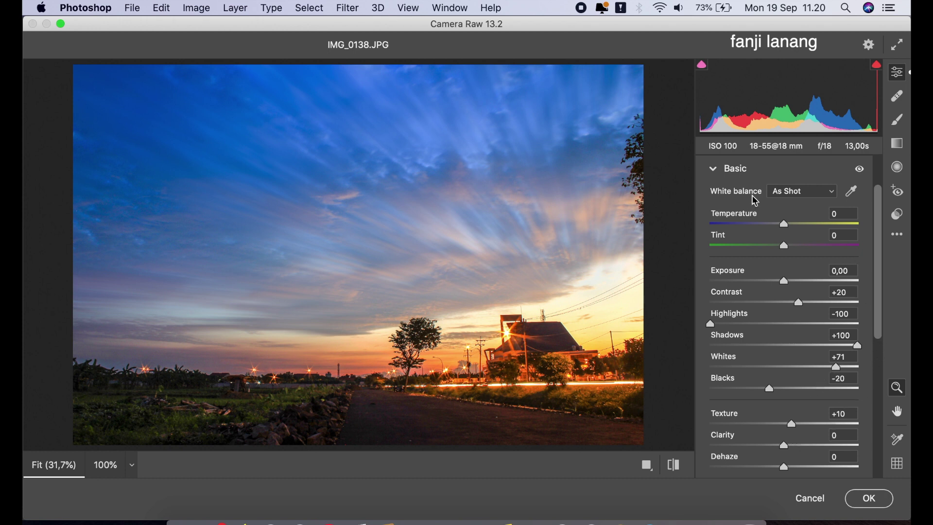
{"action": "left_click_drag", "start_coordinate": [793, 227], "coordinate": [790, 230]}
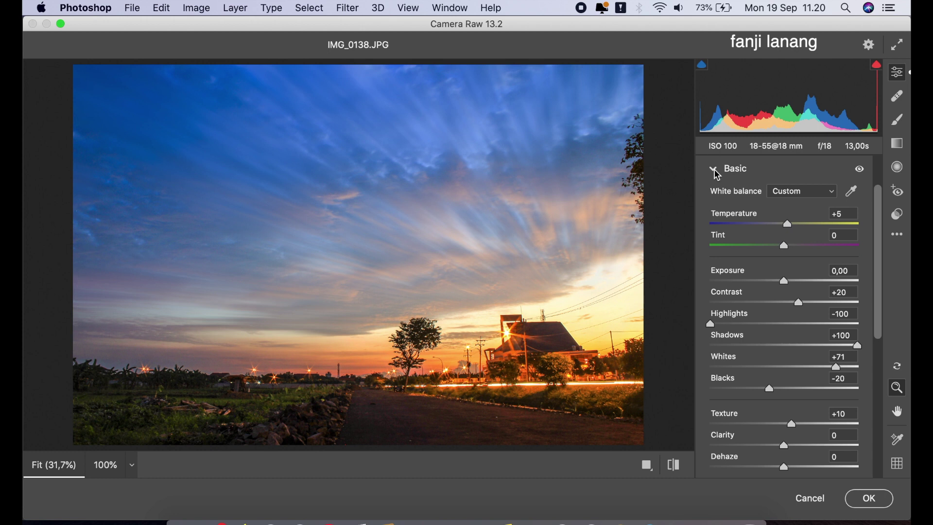
{"action": "left_click", "coordinate": [714, 169]}
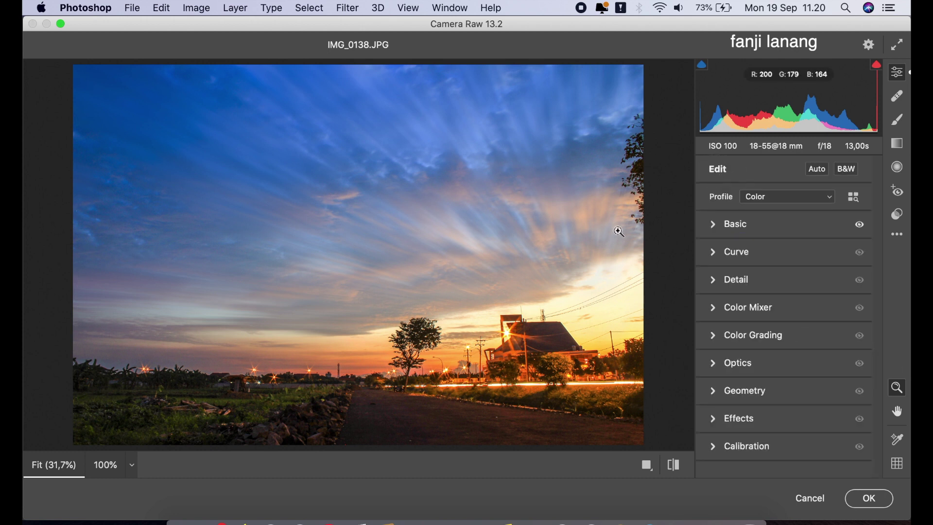
Add a graduated filter from the top of the sky down to the horizon, with Contrast at +41 and Highlights at -60
{"action": "left_click", "coordinate": [895, 146]}
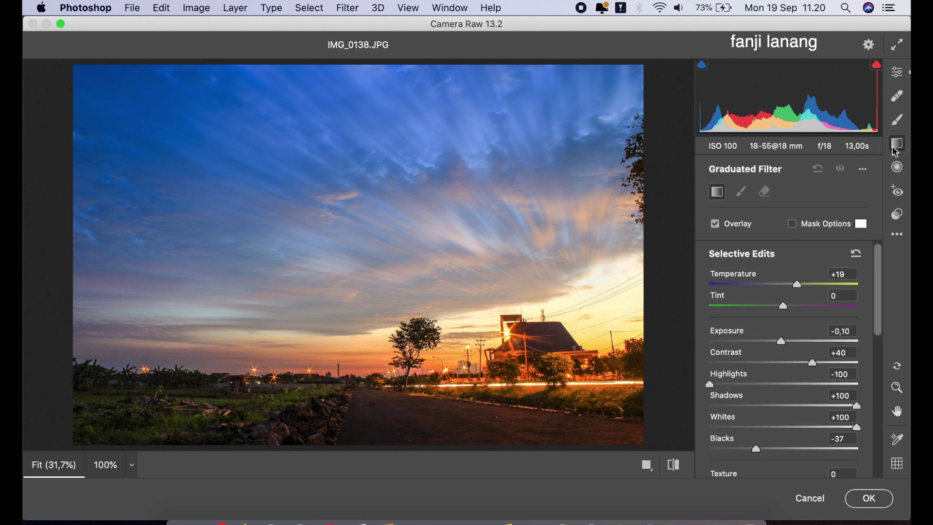
{"action": "left_click_drag", "start_coordinate": [386, 63], "coordinate": [379, 381]}
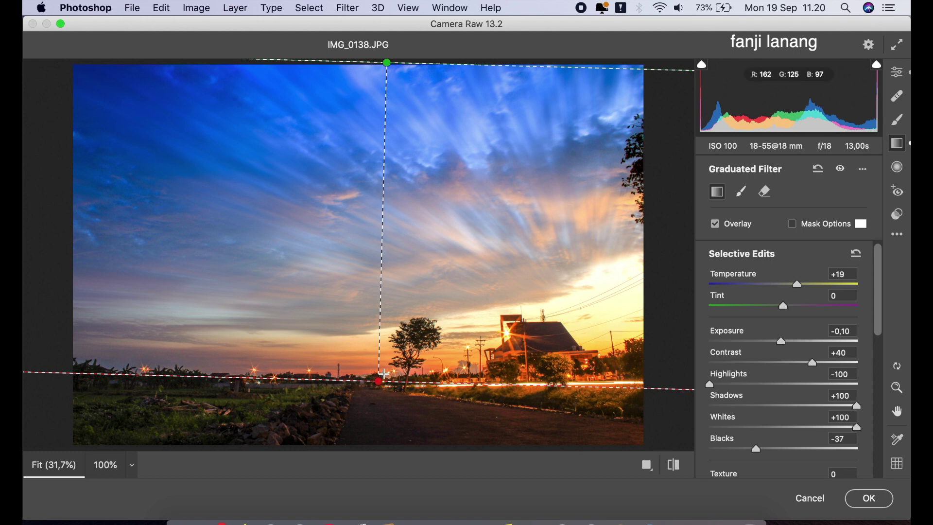
{"action": "left_click", "coordinate": [783, 343]}
{"action": "left_click", "coordinate": [812, 364]}
{"action": "left_click_drag", "start_coordinate": [810, 362], "coordinate": [807, 377]}
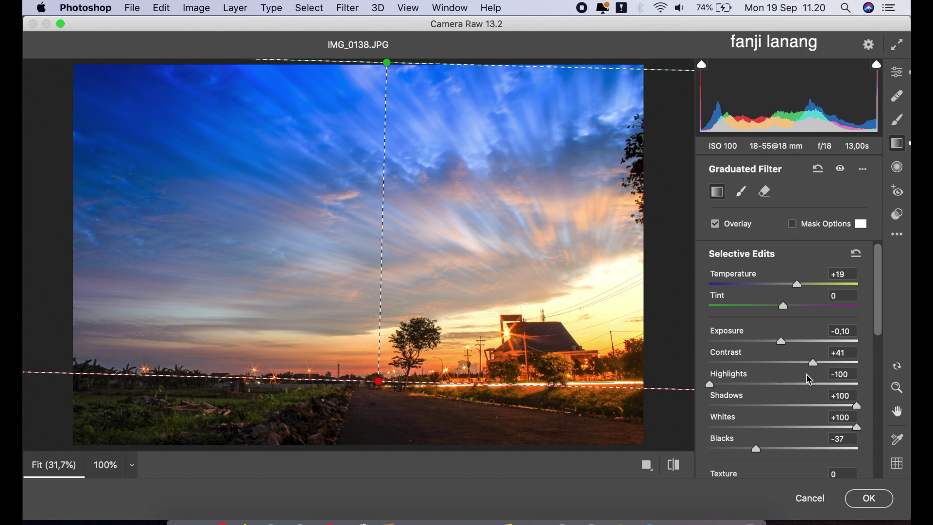
{"action": "left_click_drag", "start_coordinate": [710, 384], "coordinate": [744, 388]}
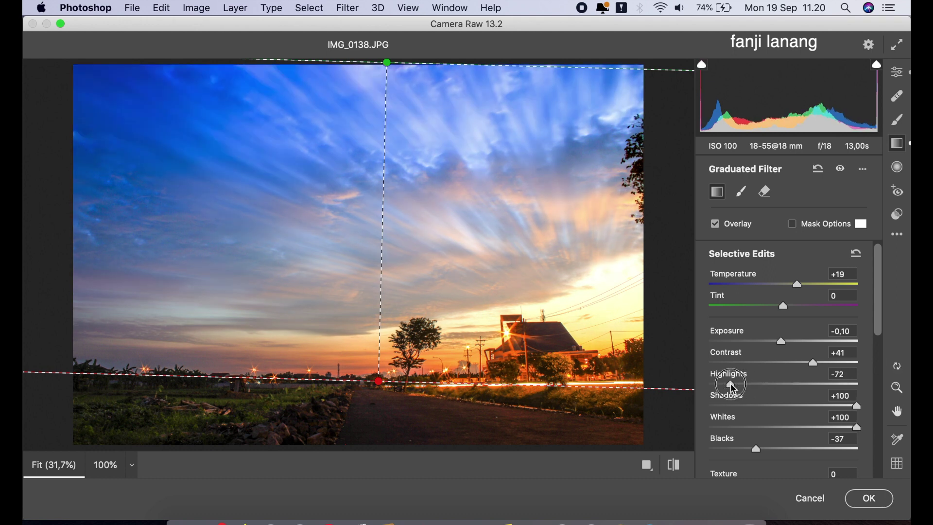
{"action": "left_click", "coordinate": [736, 389]}
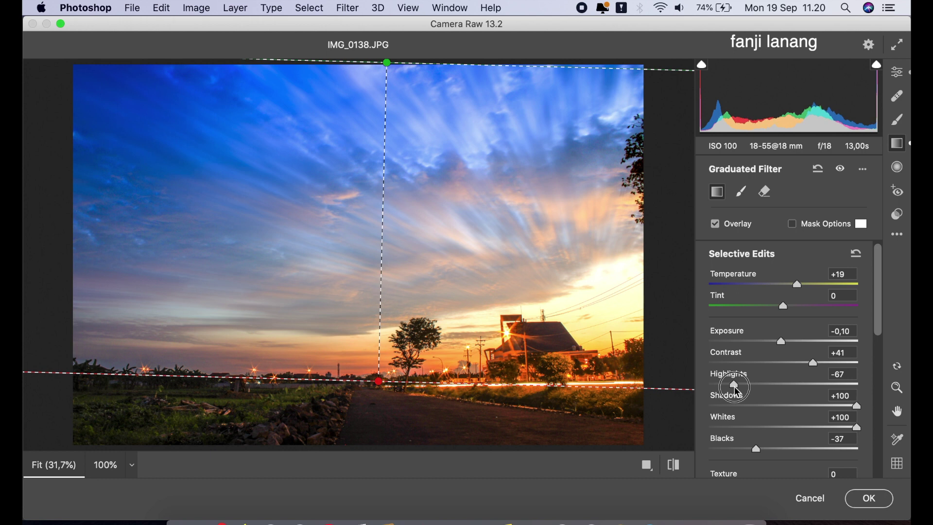
{"action": "left_click_drag", "start_coordinate": [733, 384], "coordinate": [743, 412]}
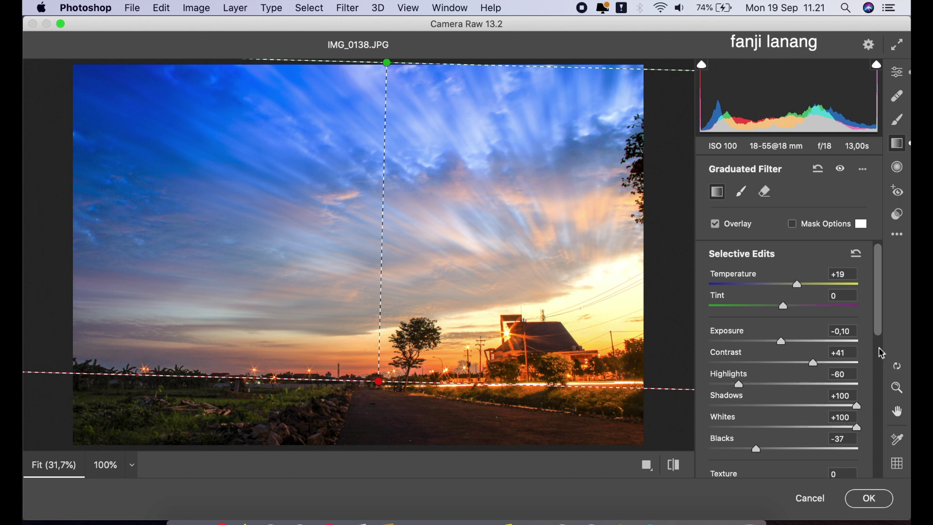
{"action": "mouse_move", "coordinate": [881, 329]}
{"action": "left_mouse_down"}
{"action": "mouse_move", "coordinate": [879, 371]}
{"action": "mouse_move", "coordinate": [882, 328]}
{"action": "left_mouse_up"}
Compare the photo before and after the edits, and apply the Camera Raw adjustments to Layer 1
{"action": "left_click", "coordinate": [898, 75]}
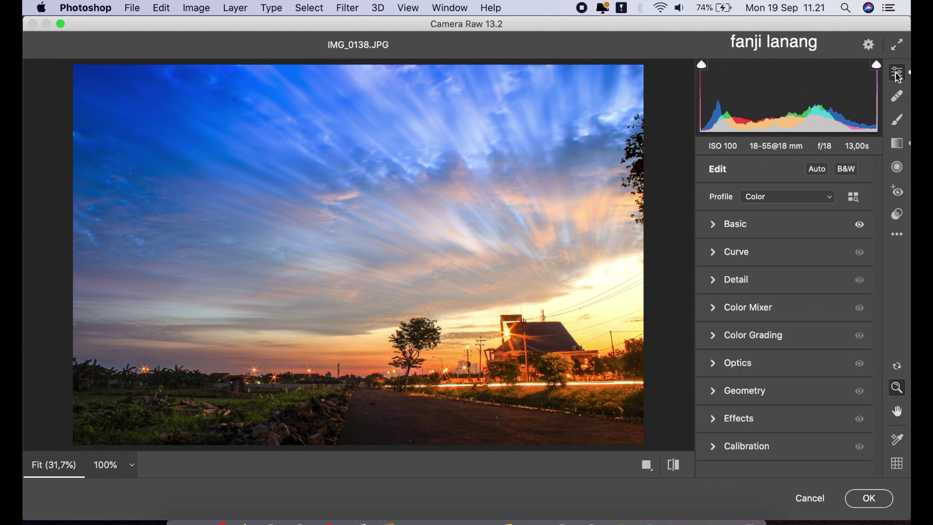
{"action": "left_click", "coordinate": [681, 465]}
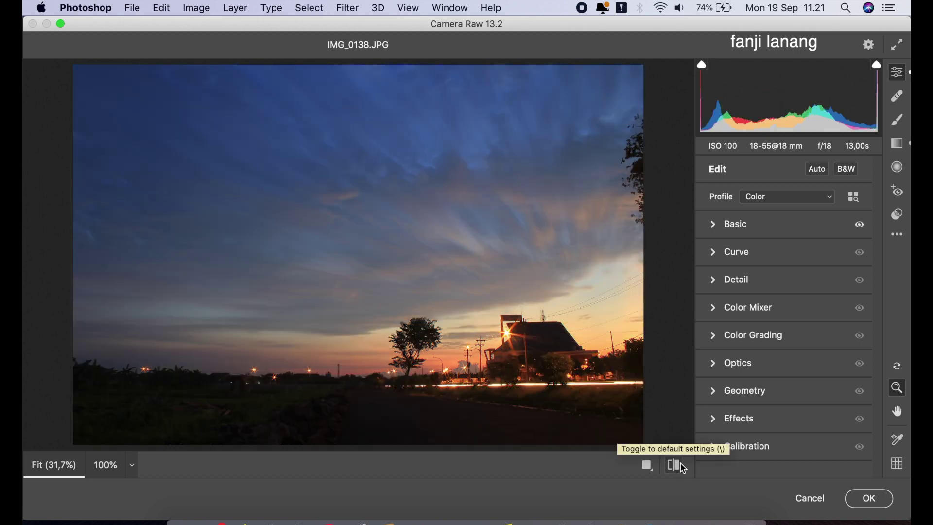
{"action": "left_click", "coordinate": [682, 465]}
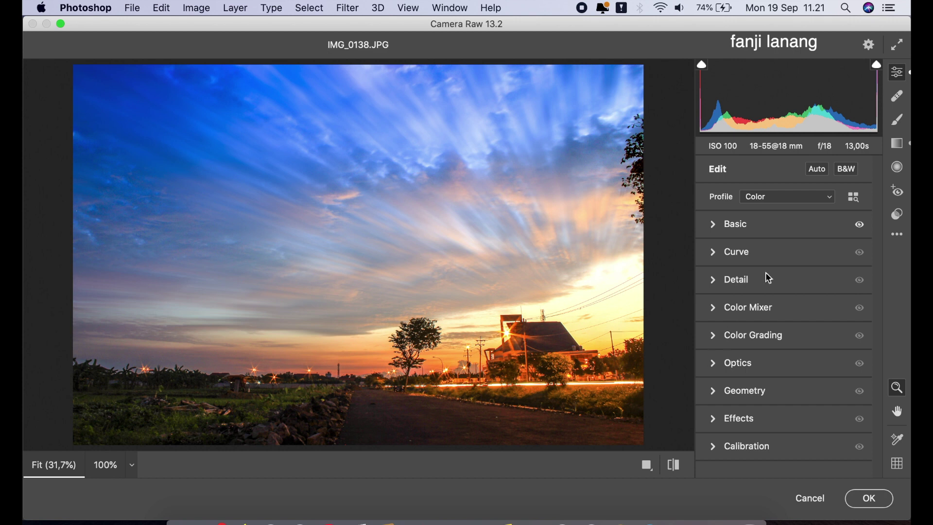
{"action": "left_click", "coordinate": [871, 503]}
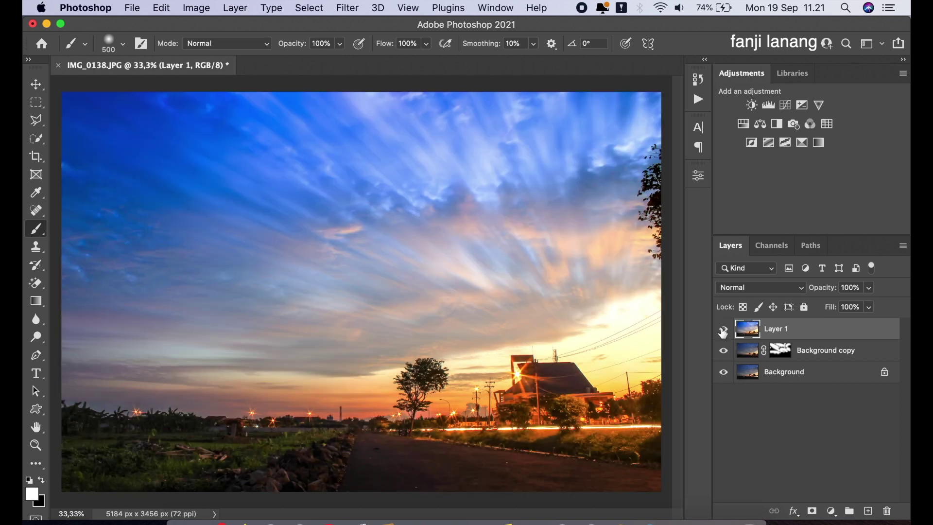
{"action": "left_click", "coordinate": [723, 329]}
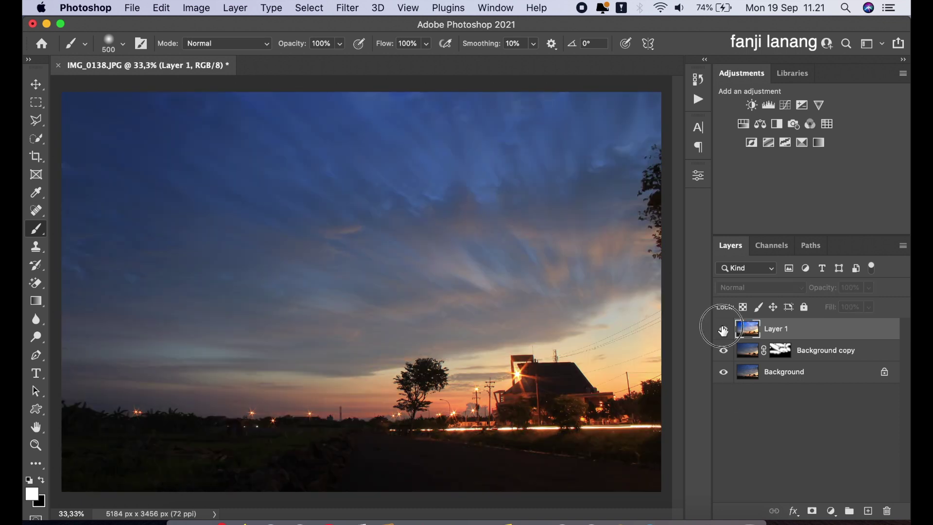
{"action": "left_click", "coordinate": [723, 330]}
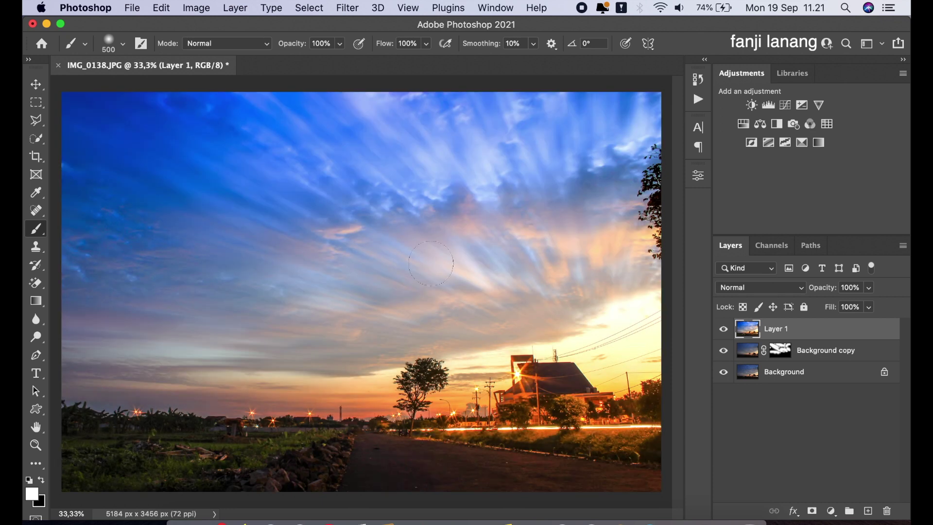
Duplicate Layer 1 and convert the copy to a smart object
{"action": "left_click", "coordinate": [38, 85]}
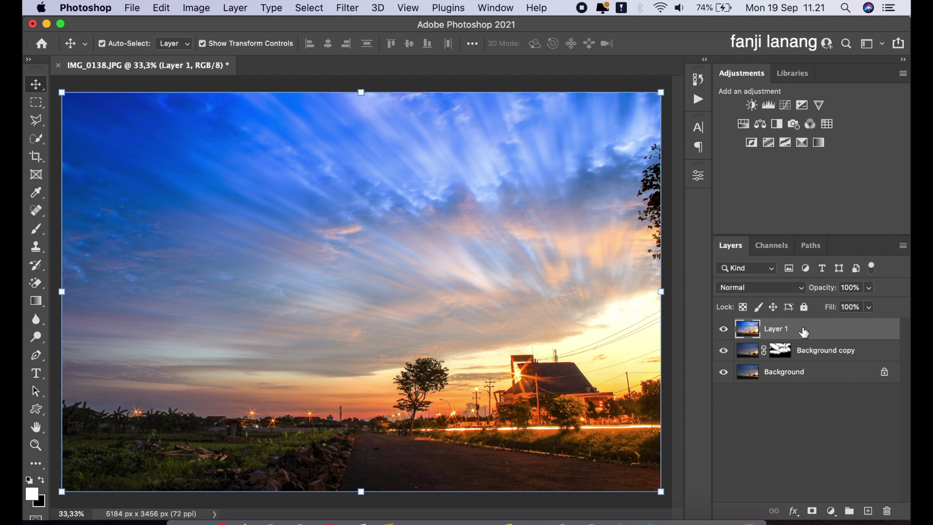
{"action": "left_click_drag", "start_coordinate": [804, 331], "coordinate": [869, 511]}
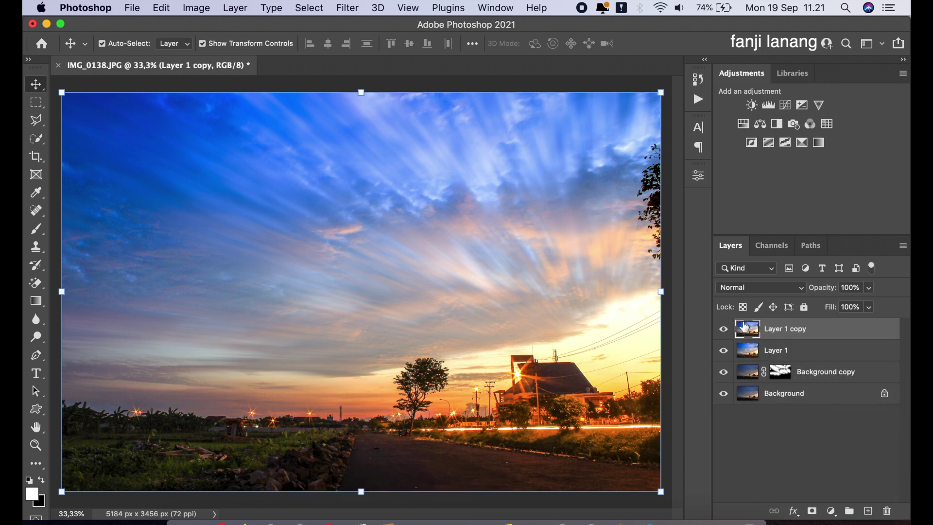
{"action": "right_click", "coordinate": [802, 329]}
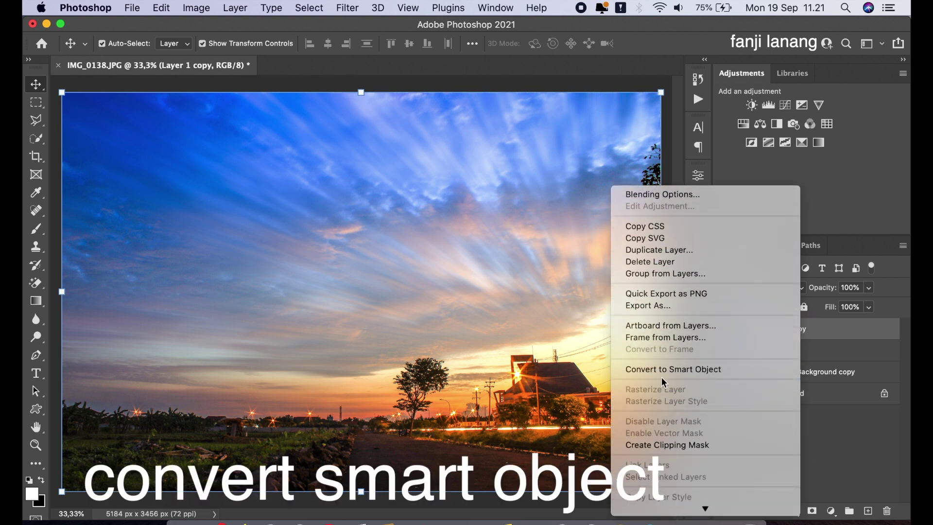
{"action": "left_click", "coordinate": [663, 370]}
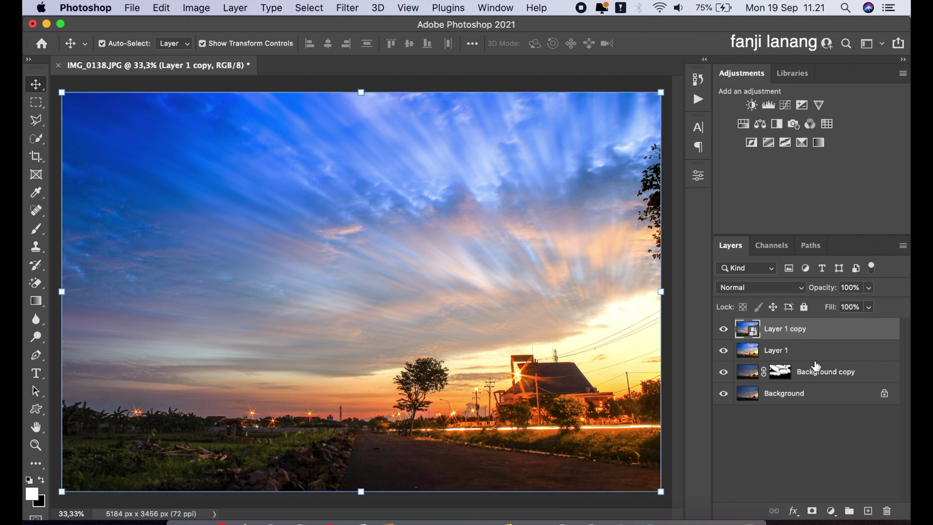
Open the smart object's contents and apply HDR Toning with the Default preset, accepting the flattening of the document
{"action": "double_click", "coordinate": [754, 335]}
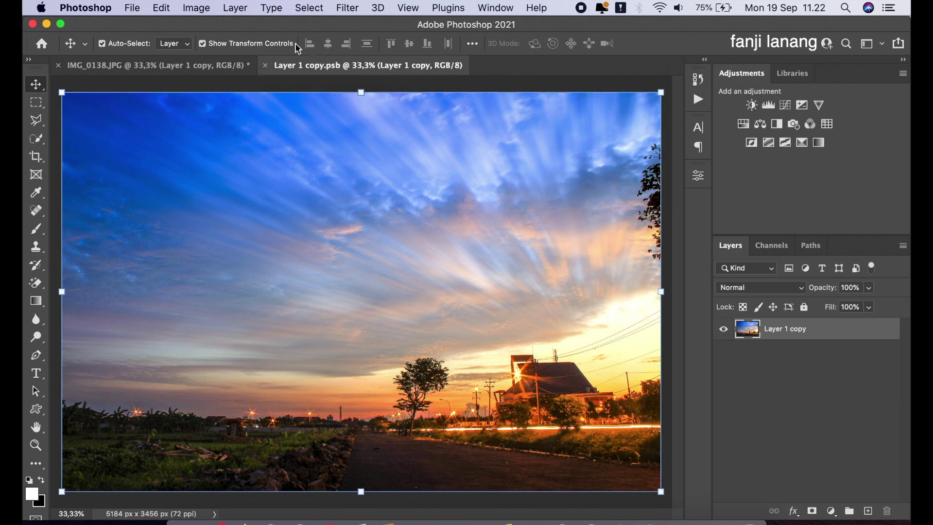
{"action": "left_click", "coordinate": [203, 9]}
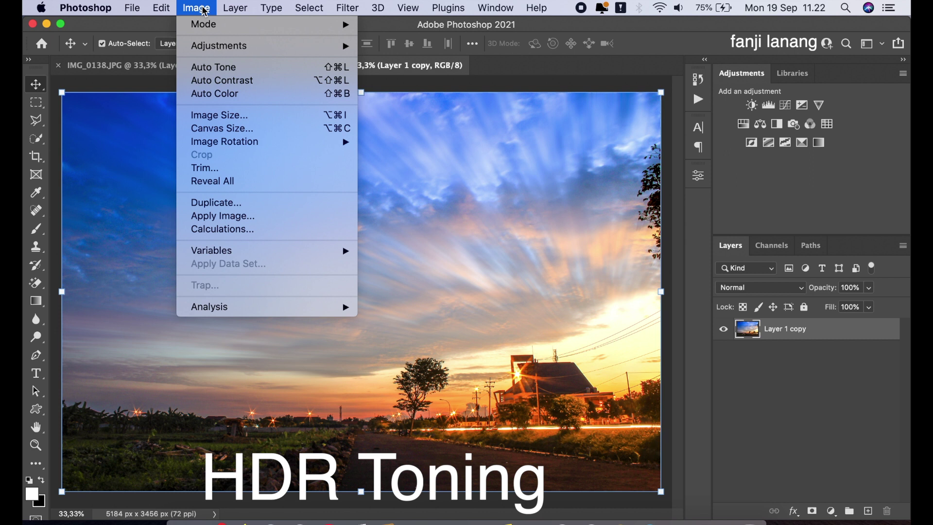
{"action": "mouse_move", "coordinate": [233, 45]}
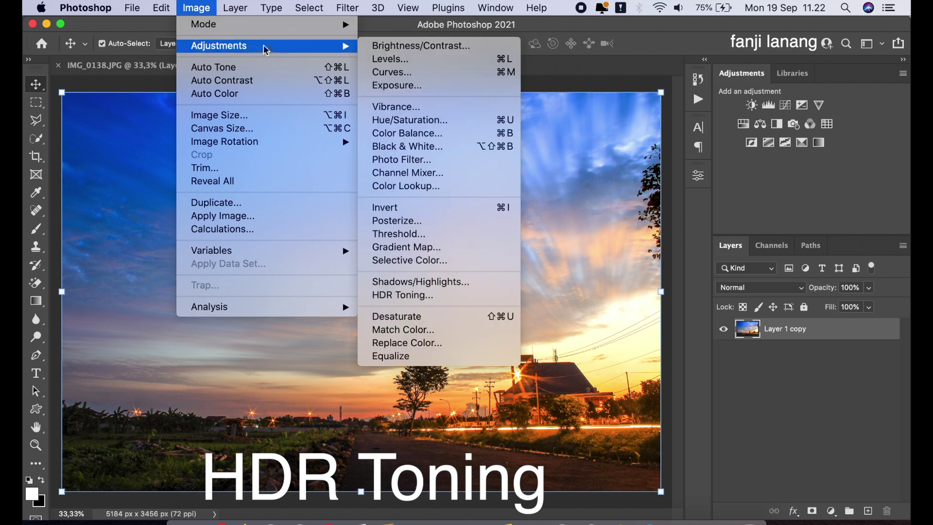
{"action": "left_click", "coordinate": [436, 295]}
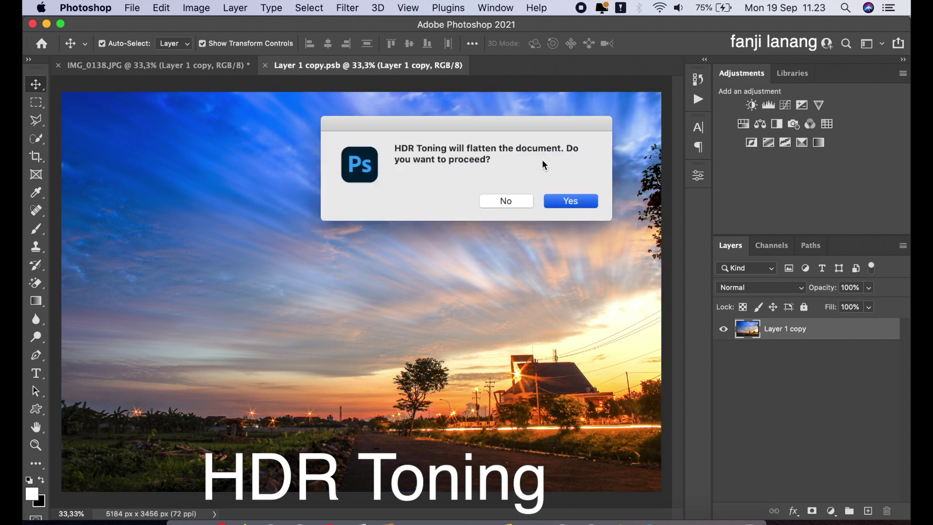
{"action": "key", "text": "Return"}
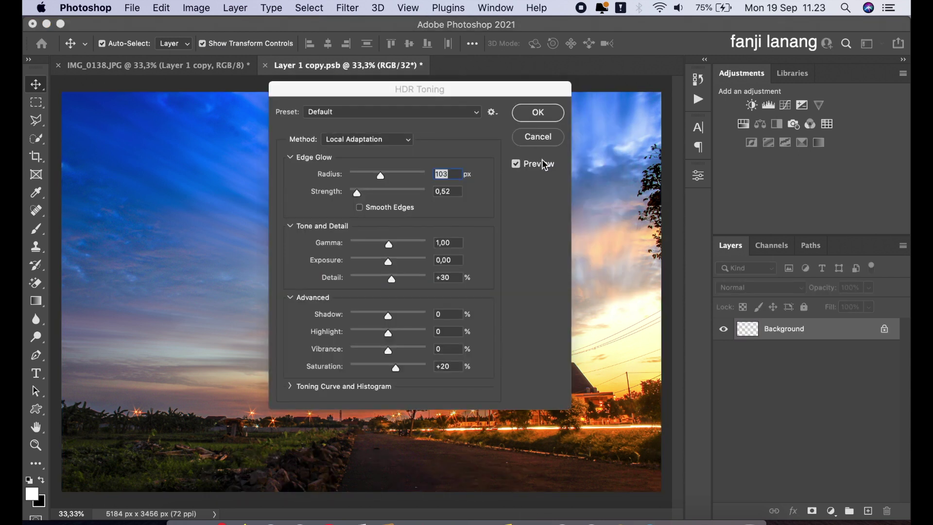
{"action": "left_click_drag", "start_coordinate": [410, 94], "coordinate": [632, 106]}
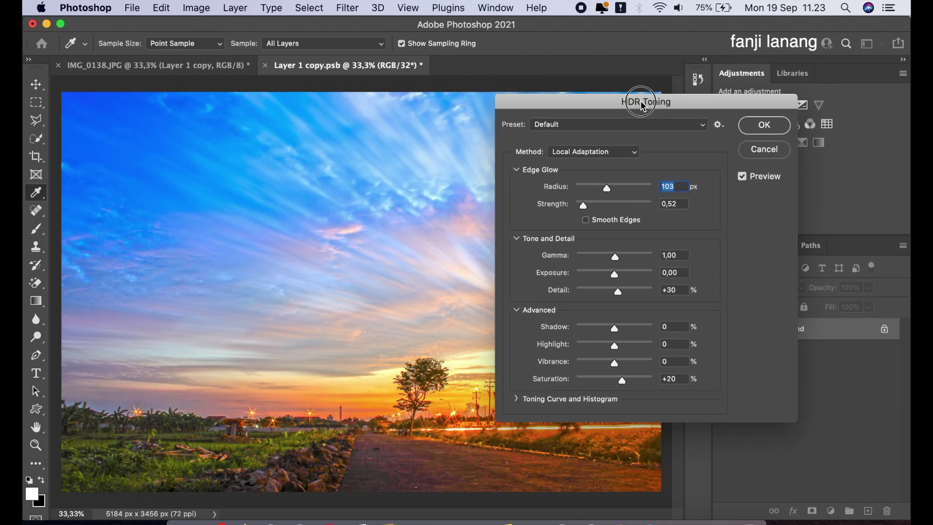
{"action": "left_click", "coordinate": [605, 125]}
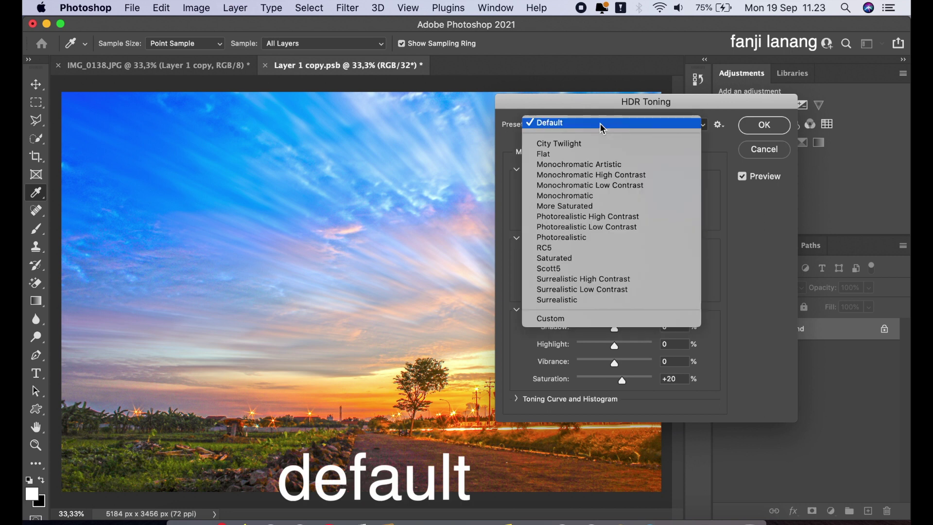
{"action": "left_click", "coordinate": [602, 128]}
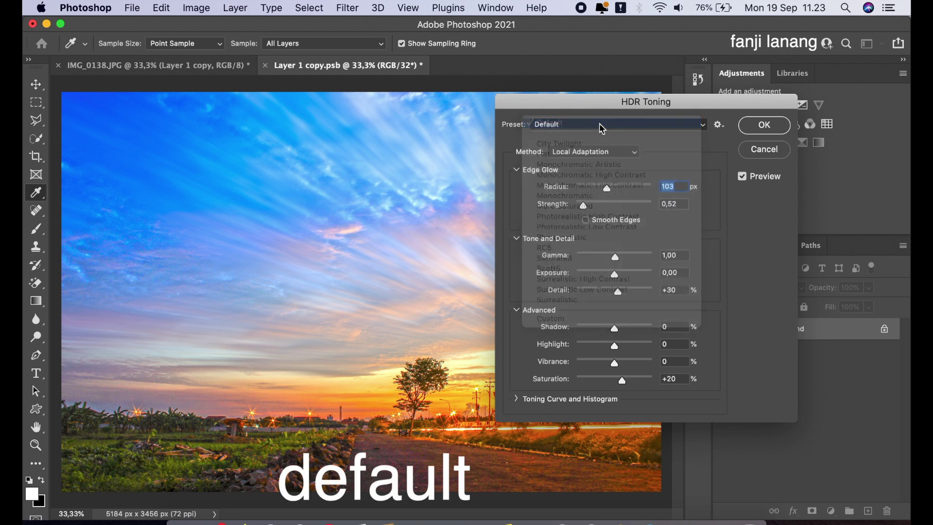
{"action": "left_click", "coordinate": [764, 125]}
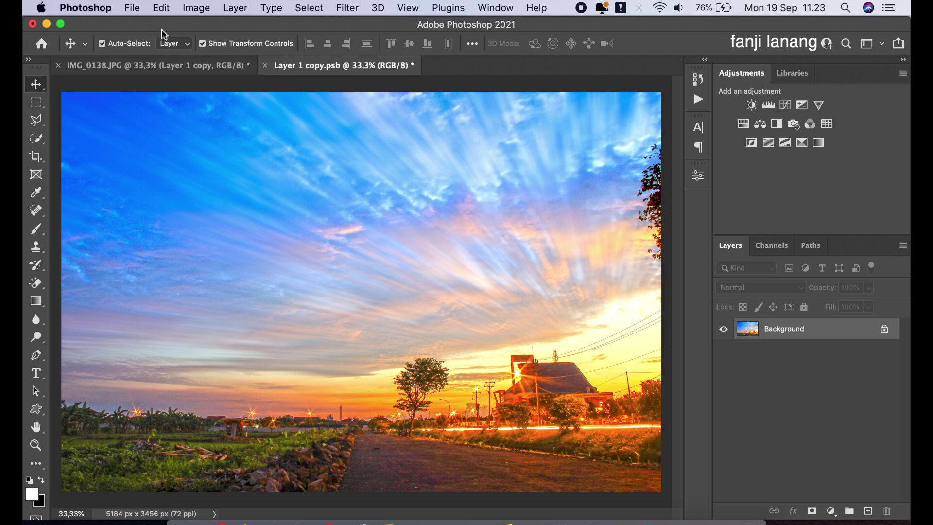
Save the toned smart object contents and return to the IMG_0138.JPG document
{"action": "left_click", "coordinate": [132, 8]}
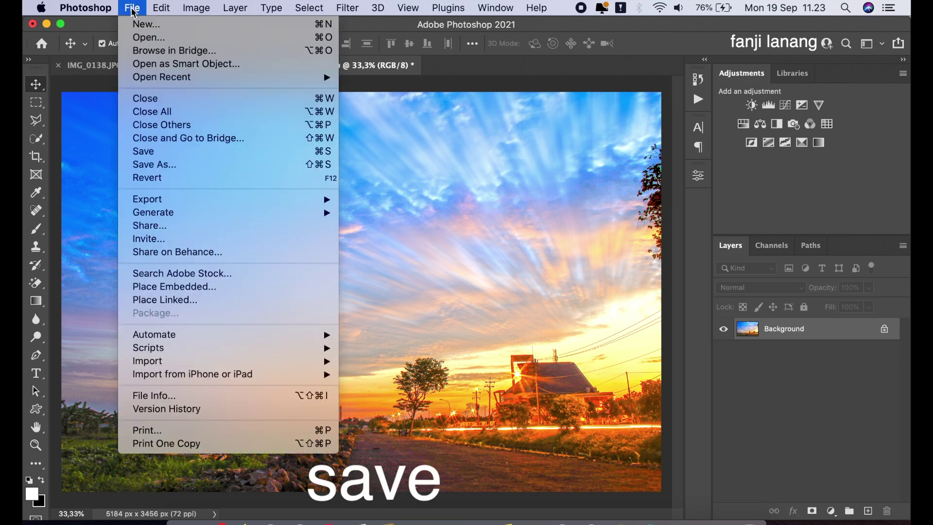
{"action": "left_click", "coordinate": [141, 151]}
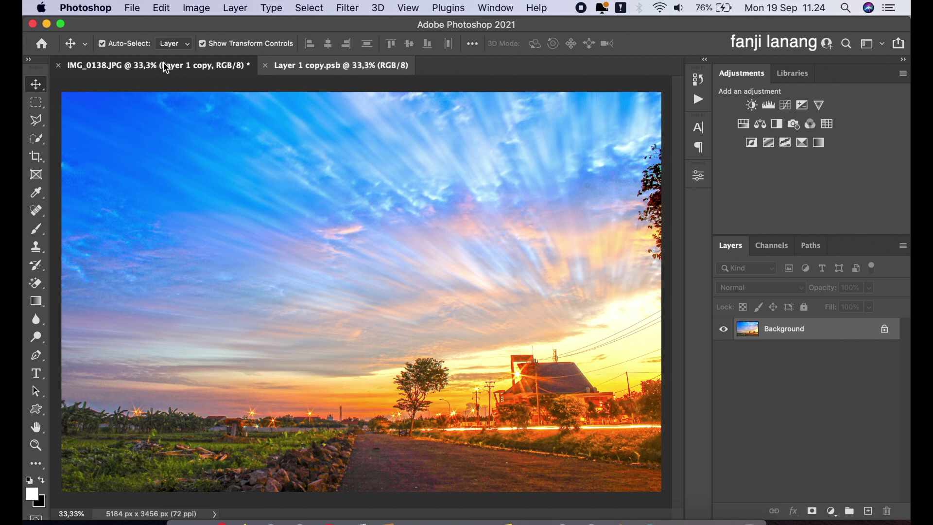
{"action": "left_click", "coordinate": [164, 62]}
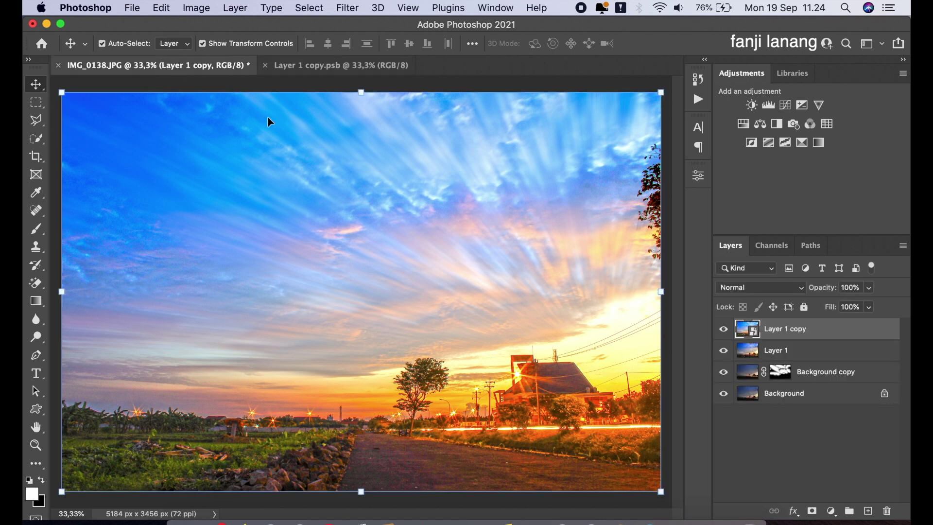
Add a layer mask to Layer 1 copy and invert it to black
{"action": "left_click", "coordinate": [812, 511]}
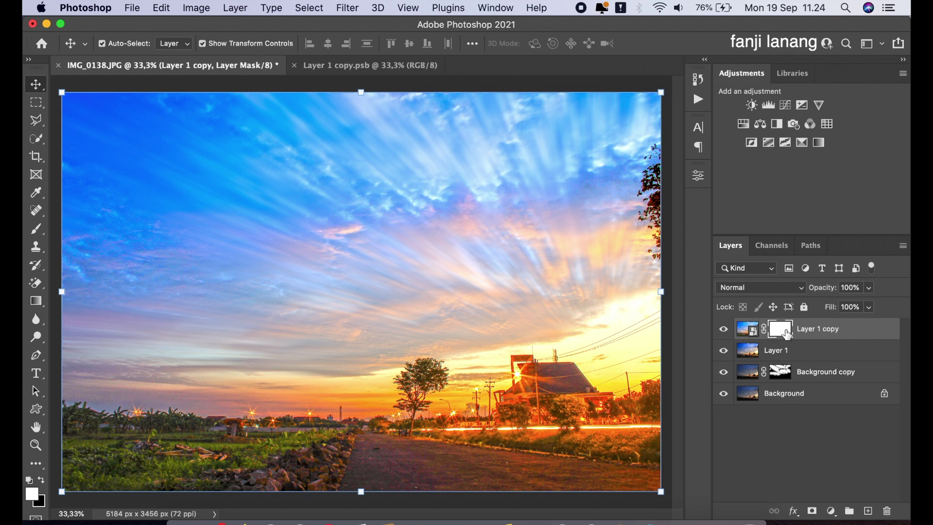
{"action": "left_click", "coordinate": [196, 9]}
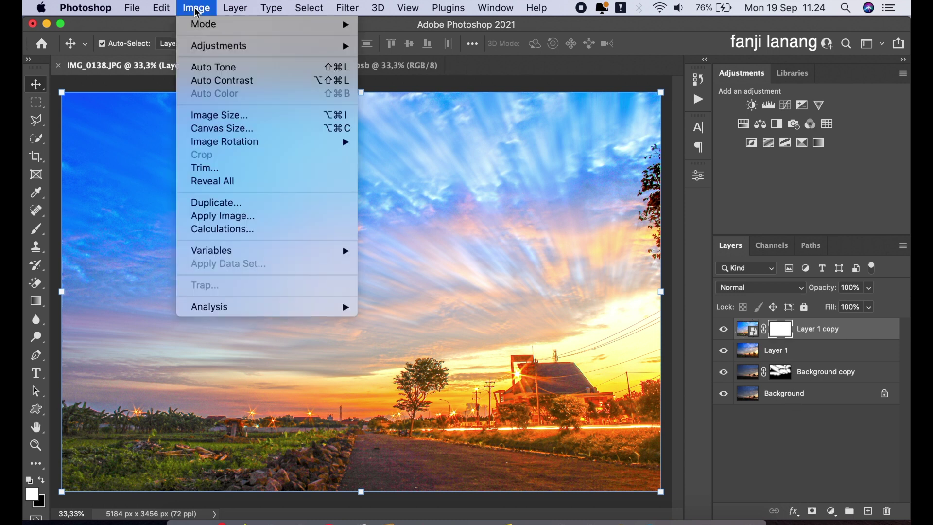
{"action": "mouse_move", "coordinate": [240, 44]}
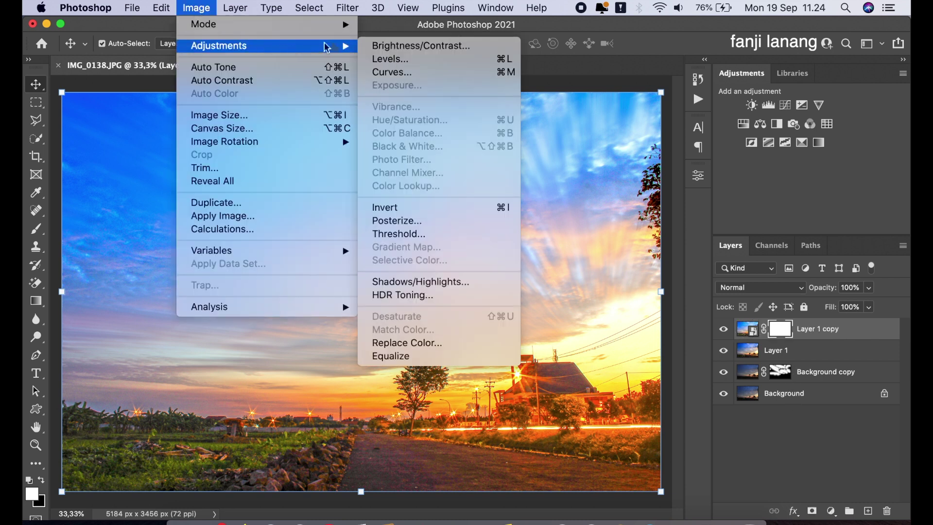
{"action": "left_click", "coordinate": [414, 207]}
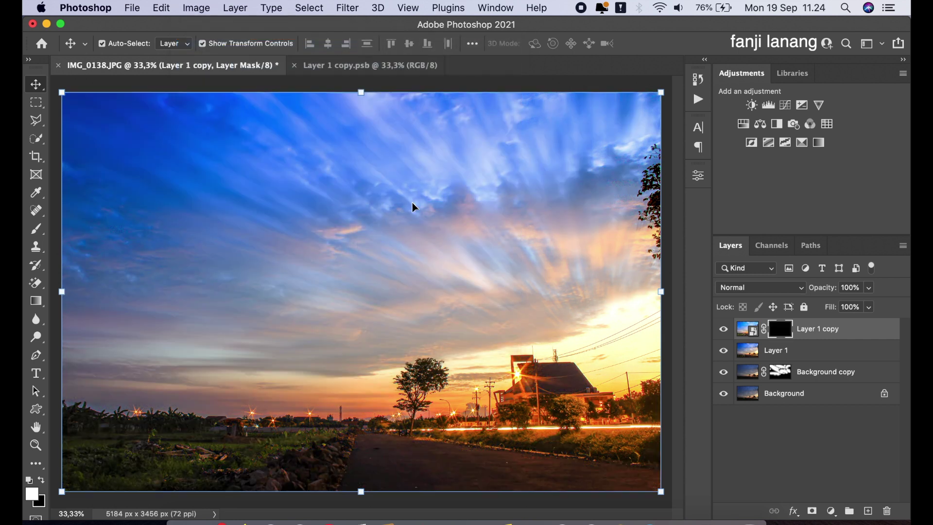
Paint white over the sky on the Layer 1 copy mask with a 1100 px soft brush at 70% opacity
{"action": "left_click_drag", "start_coordinate": [36, 228], "coordinate": [66, 230]}
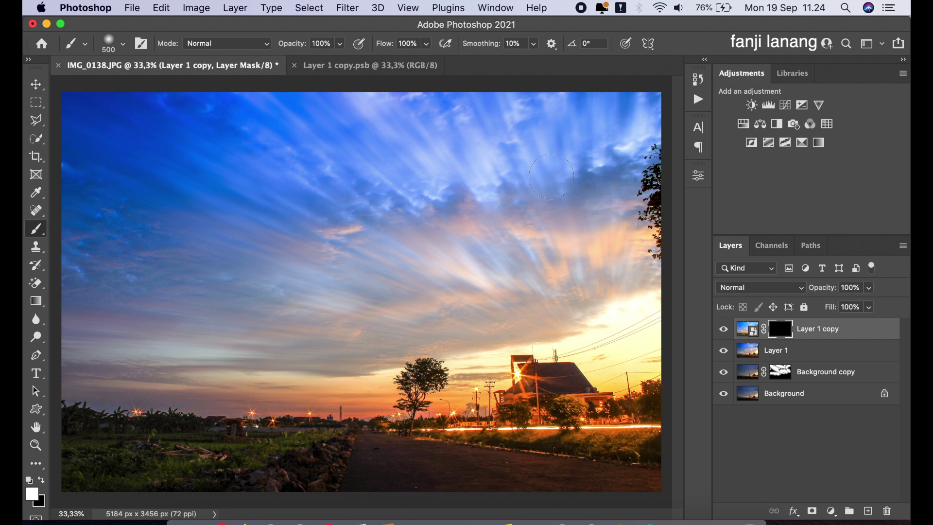
{"action": "left_click", "coordinate": [340, 43]}
{"action": "left_click_drag", "start_coordinate": [343, 59], "coordinate": [320, 60]}
{"action": "mouse_move", "coordinate": [641, 147]}
{"action": "left_mouse_down"}
{"action": "mouse_move", "coordinate": [629, 133]}
{"action": "mouse_move", "coordinate": [609, 149]}
{"action": "mouse_move", "coordinate": [452, 193]}
{"action": "mouse_move", "coordinate": [444, 172]}
{"action": "mouse_move", "coordinate": [360, 115]}
{"action": "mouse_move", "coordinate": [411, 103]}
{"action": "mouse_move", "coordinate": [501, 141]}
{"action": "mouse_move", "coordinate": [576, 109]}
{"action": "mouse_move", "coordinate": [407, 122]}
{"action": "mouse_move", "coordinate": [403, 129]}
{"action": "mouse_move", "coordinate": [467, 203]}
{"action": "mouse_move", "coordinate": [408, 232]}
{"action": "mouse_move", "coordinate": [450, 236]}
{"action": "mouse_move", "coordinate": [577, 219]}
{"action": "mouse_move", "coordinate": [567, 205]}
{"action": "mouse_move", "coordinate": [598, 178]}
{"action": "mouse_move", "coordinate": [585, 211]}
{"action": "mouse_move", "coordinate": [222, 278]}
{"action": "mouse_move", "coordinate": [66, 278]}
{"action": "mouse_move", "coordinate": [104, 265]}
{"action": "mouse_move", "coordinate": [191, 260]}
{"action": "left_mouse_up"}
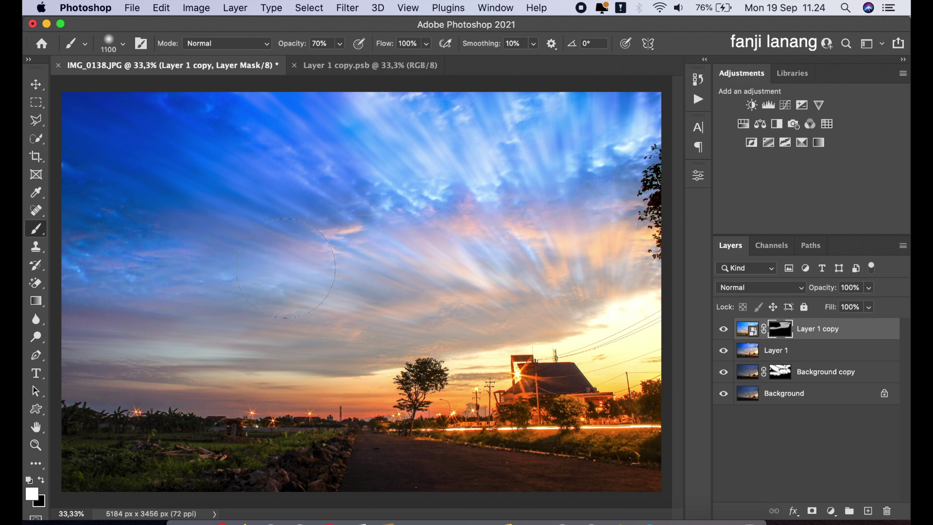
{"action": "left_click_drag", "start_coordinate": [238, 205], "coordinate": [133, 140]}
{"action": "mouse_move", "coordinate": [240, 131]}
{"action": "left_mouse_down"}
{"action": "mouse_move", "coordinate": [366, 200]}
{"action": "mouse_move", "coordinate": [524, 247]}
{"action": "mouse_move", "coordinate": [581, 250]}
{"action": "mouse_move", "coordinate": [532, 278]}
{"action": "left_mouse_up"}
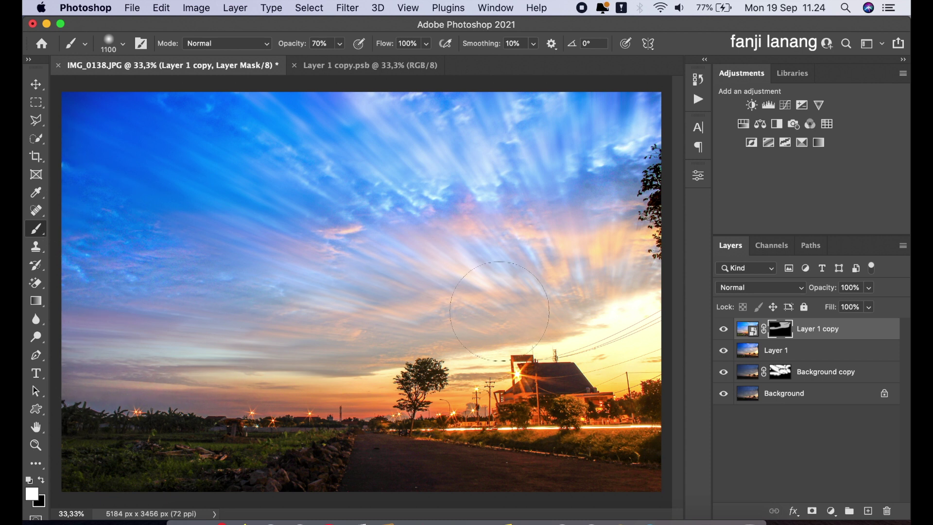
Paint white over more of the sky on the Layer 1 copy mask, then toggle that layer's visibility to compare
{"action": "mouse_move", "coordinate": [594, 113]}
{"action": "left_mouse_down"}
{"action": "mouse_move", "coordinate": [619, 92]}
{"action": "mouse_move", "coordinate": [600, 196]}
{"action": "left_mouse_up"}
{"action": "mouse_move", "coordinate": [610, 137]}
{"action": "left_mouse_down"}
{"action": "mouse_move", "coordinate": [55, 136]}
{"action": "mouse_move", "coordinate": [49, 119]}
{"action": "mouse_move", "coordinate": [101, 108]}
{"action": "mouse_move", "coordinate": [220, 112]}
{"action": "mouse_move", "coordinate": [269, 157]}
{"action": "left_mouse_up"}
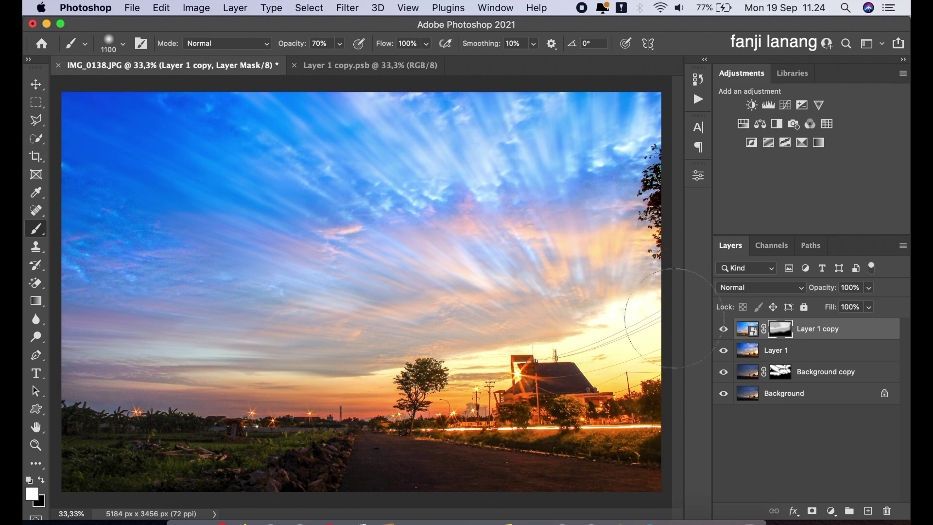
{"action": "left_click", "coordinate": [725, 330]}
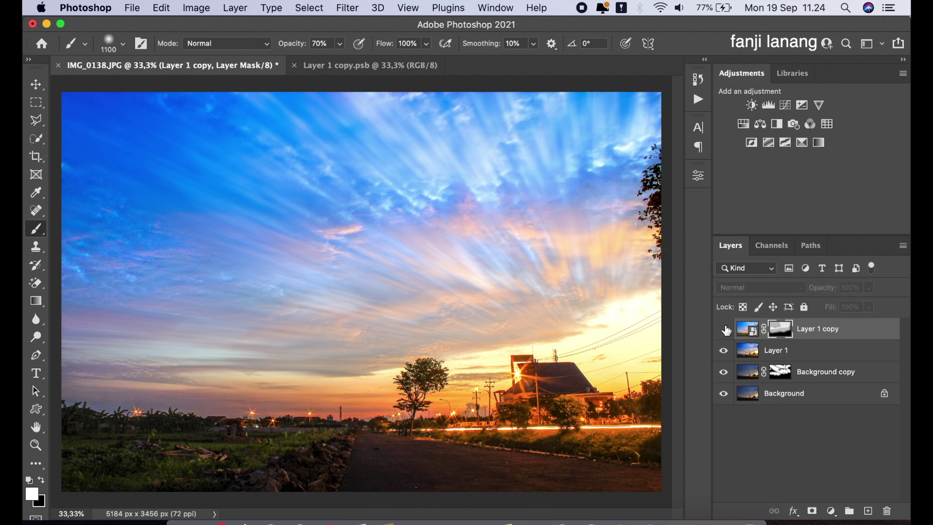
{"action": "left_click", "coordinate": [725, 330]}
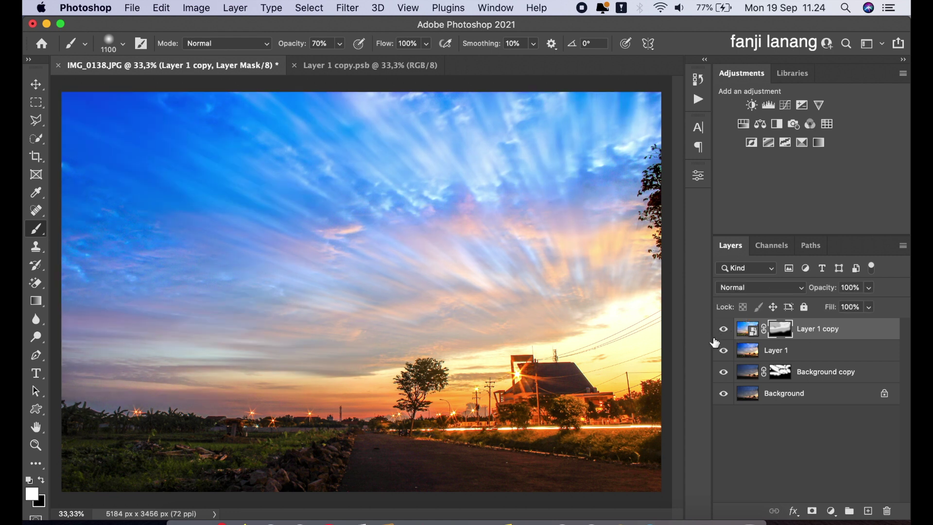
Lower the opacity of Layer 1 copy to about 63%
{"action": "left_click", "coordinate": [831, 510]}
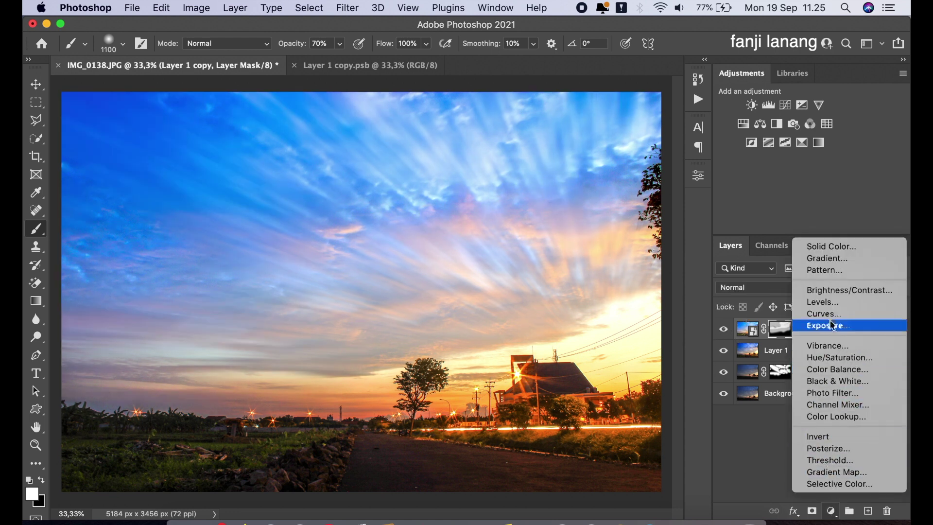
{"action": "left_click", "coordinate": [756, 418]}
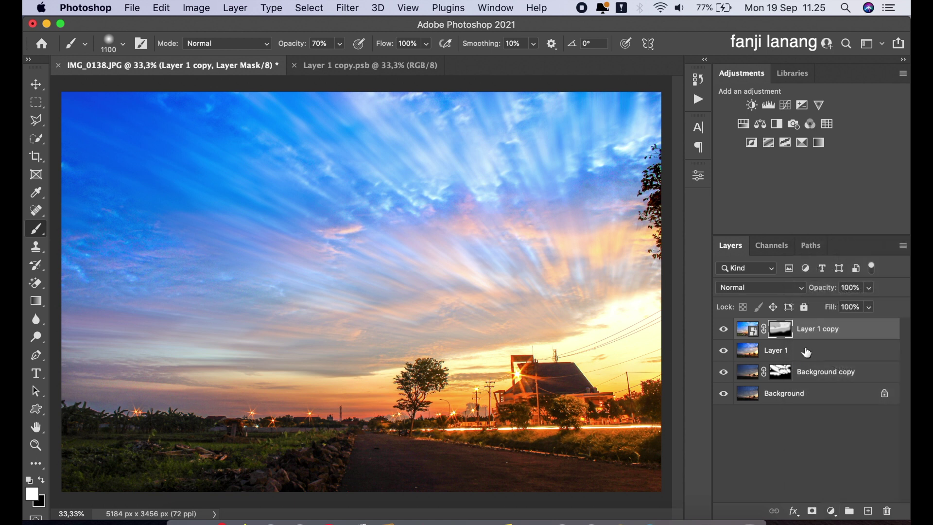
{"action": "left_click", "coordinate": [867, 289]}
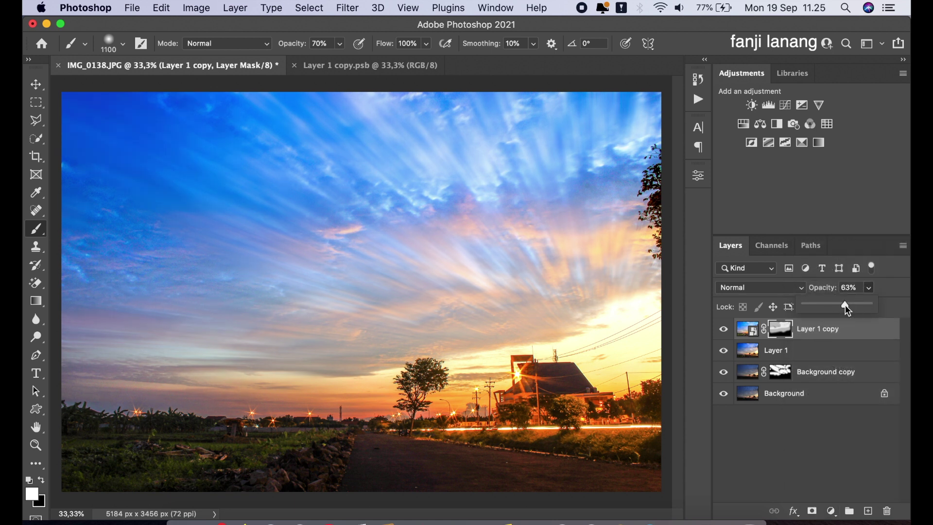
{"action": "left_click_drag", "start_coordinate": [846, 306], "coordinate": [847, 307]}
Add a Levels adjustment layer with the black input level at 9 and toggle its visibility to compare
{"action": "left_click", "coordinate": [831, 511]}
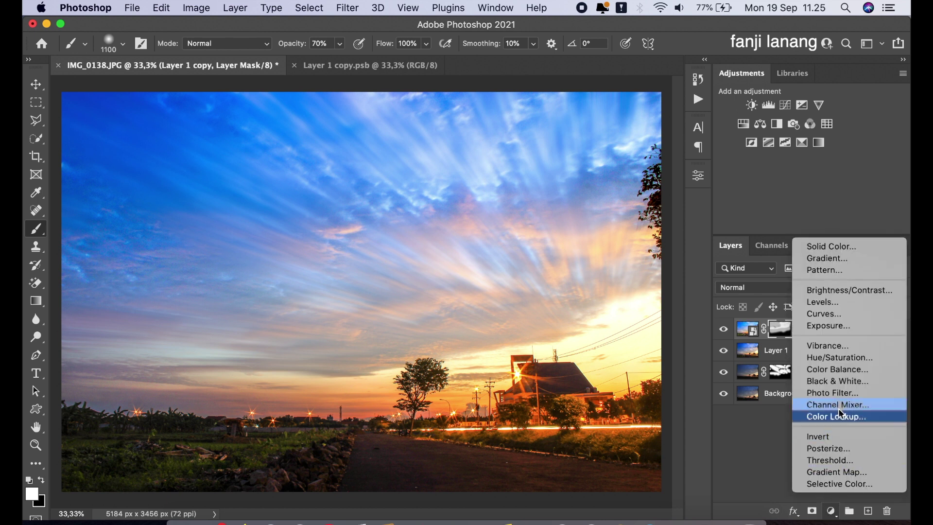
{"action": "left_click", "coordinate": [843, 304]}
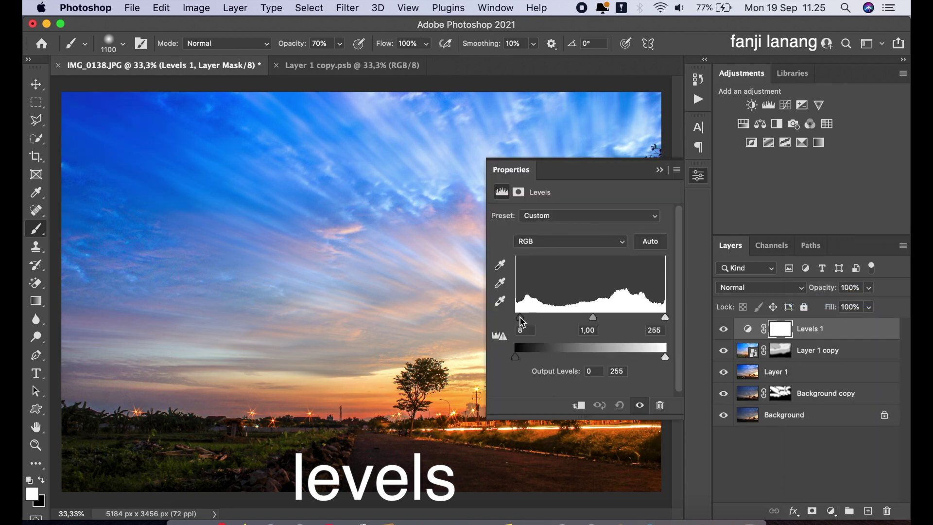
{"action": "left_click", "coordinate": [523, 318]}
{"action": "left_click_drag", "start_coordinate": [523, 323], "coordinate": [523, 327]}
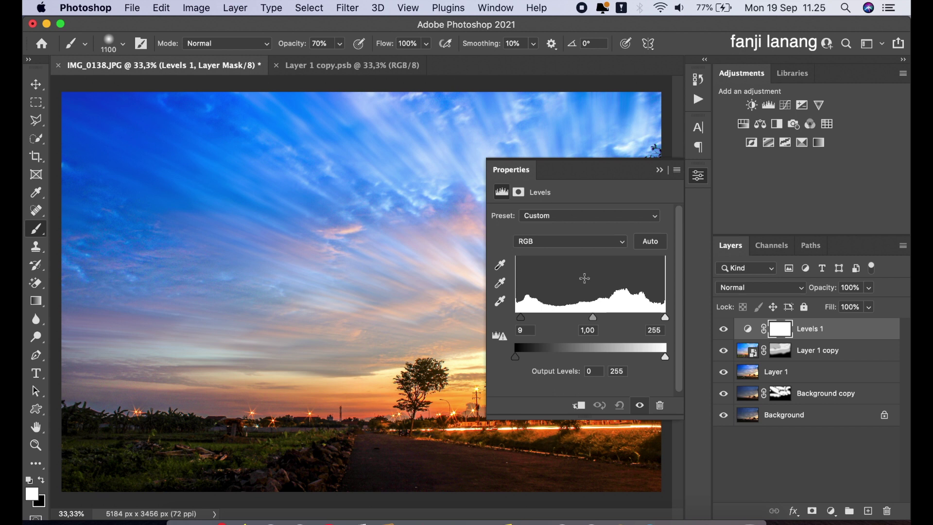
{"action": "left_click", "coordinate": [661, 170]}
{"action": "left_click", "coordinate": [723, 329]}
{"action": "left_click", "coordinate": [722, 329]}
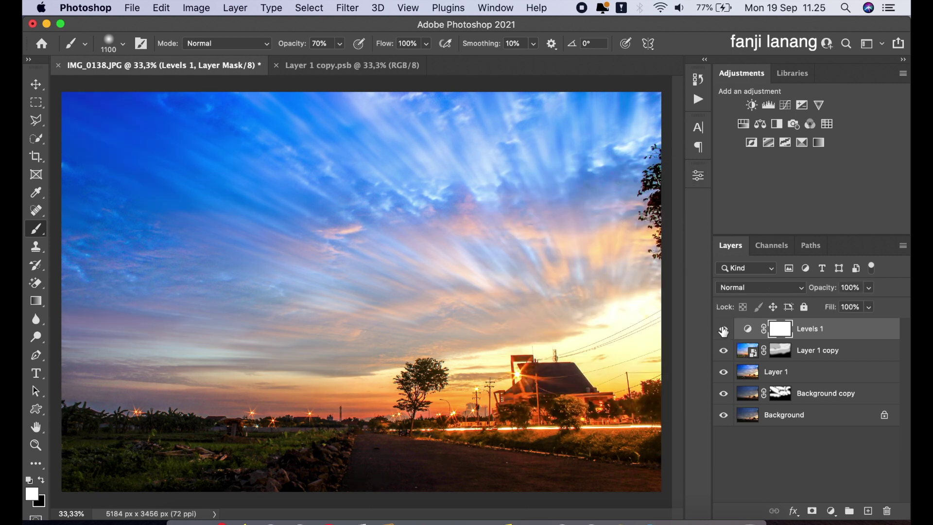
Create a new layer and stamp a white signature on the photo's lower-left grass using the signature brush at 400 px
{"action": "left_click", "coordinate": [868, 510]}
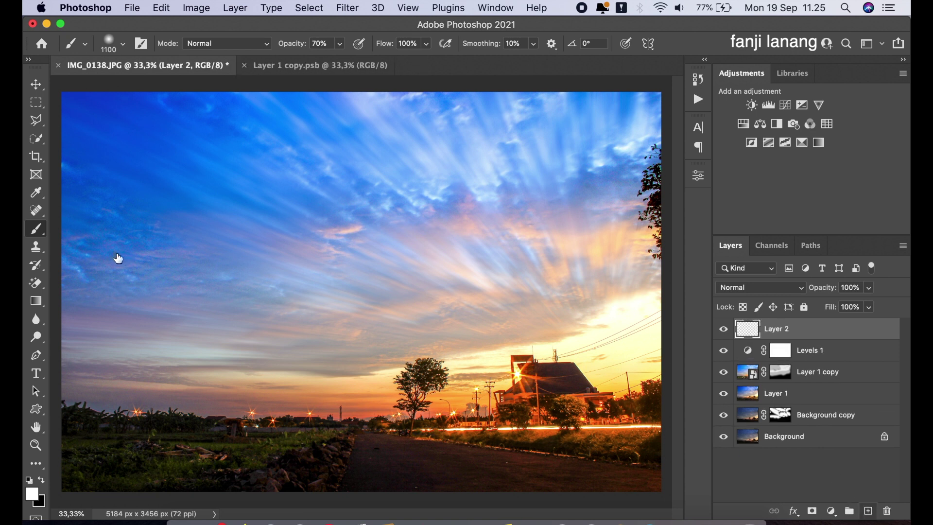
{"action": "left_click", "coordinate": [125, 45]}
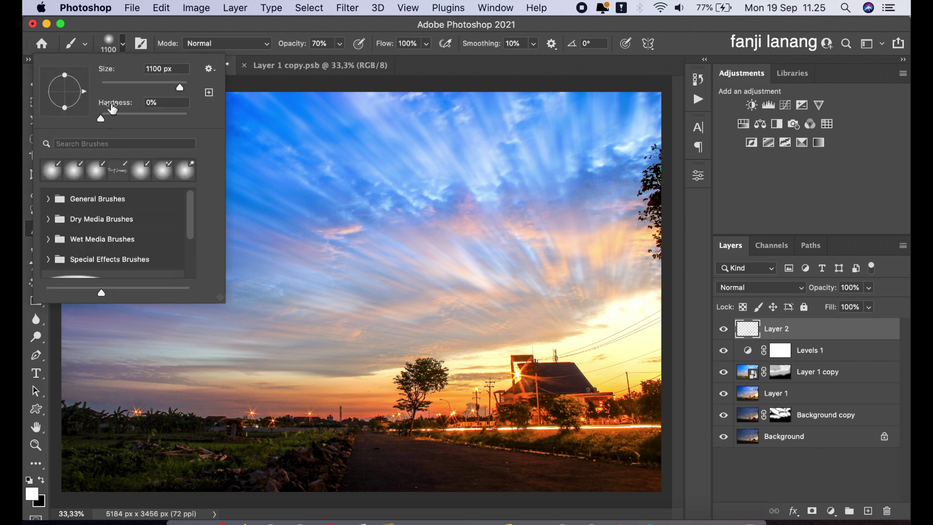
{"action": "left_click", "coordinate": [114, 171]}
{"action": "left_click", "coordinate": [461, 64]}
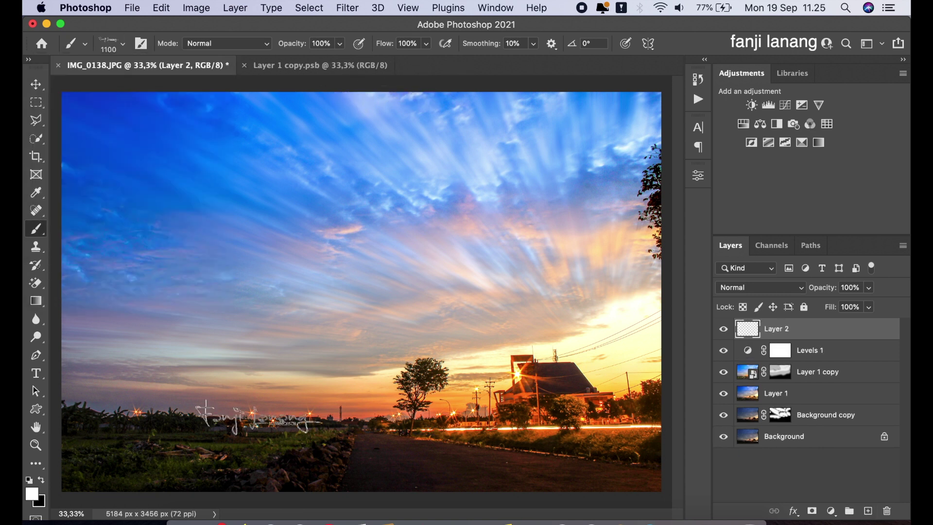
{"action": "key", "text": "bracketleft"}
{"action": "key", "text": "bracketleft"}
{"action": "key", "text": "bracketleft"}
{"action": "key", "text": "bracketleft"}
{"action": "key", "text": "bracketleft"}
{"action": "key", "text": "bracketleft"}
{"action": "key", "text": "bracketleft"}
{"action": "left_click", "coordinate": [104, 471]}
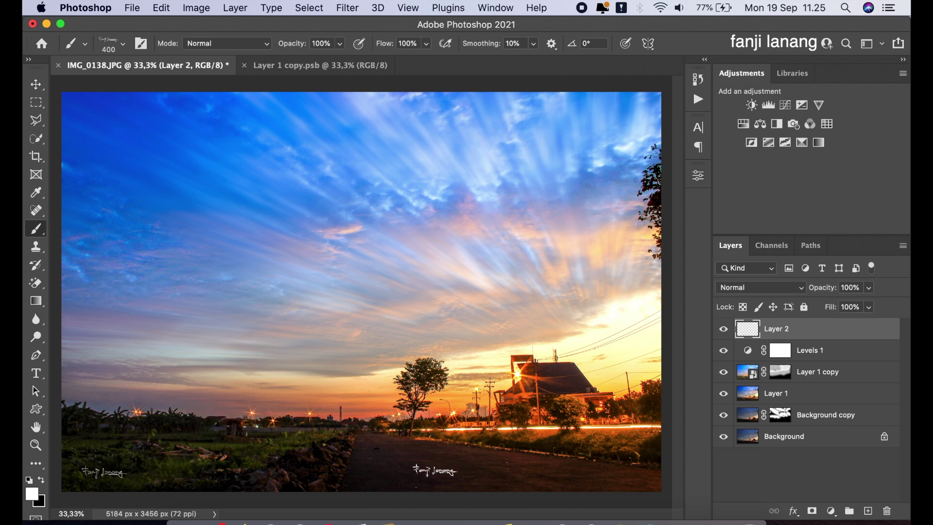